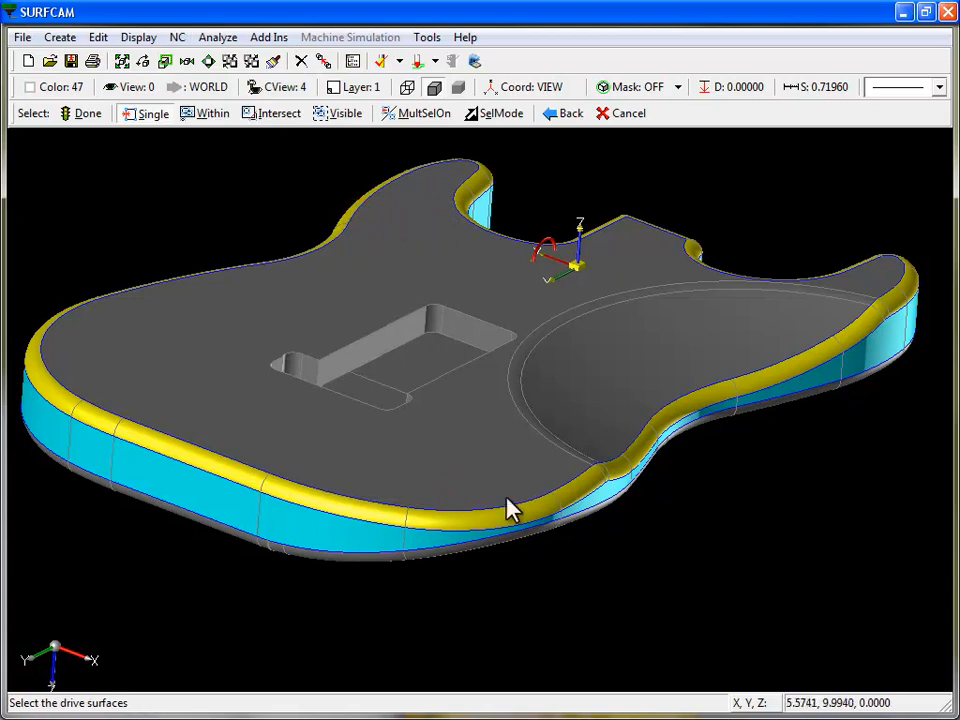
Step: Restrict the selection mask to yellow surfaces and select all visible ones around the guitar body's rim as drive surfaces
left_click(680, 87)
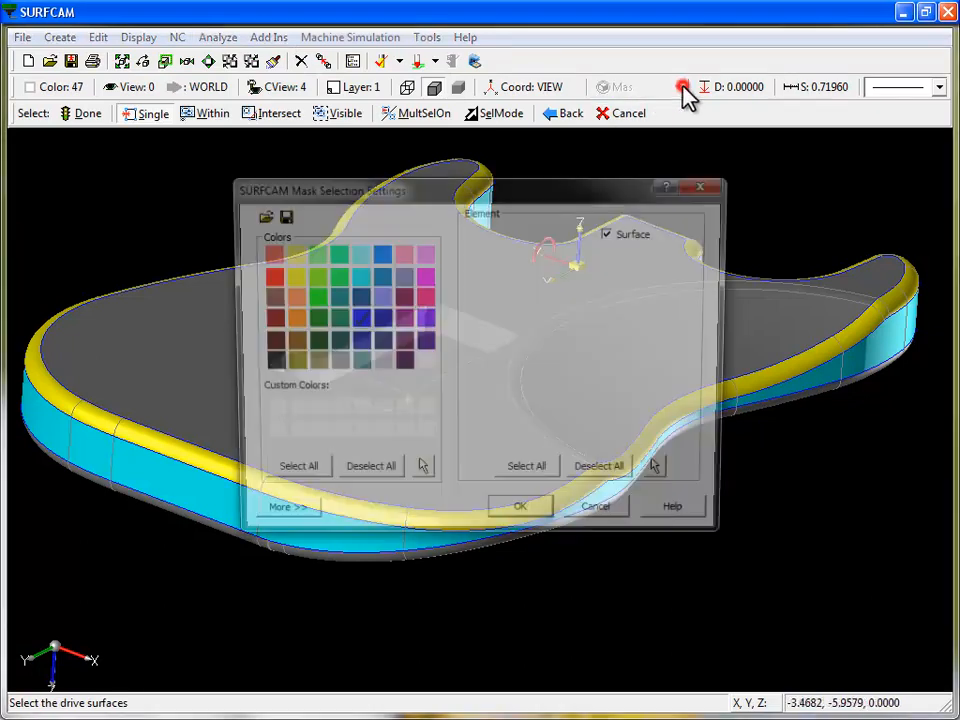
left_click(289, 278)
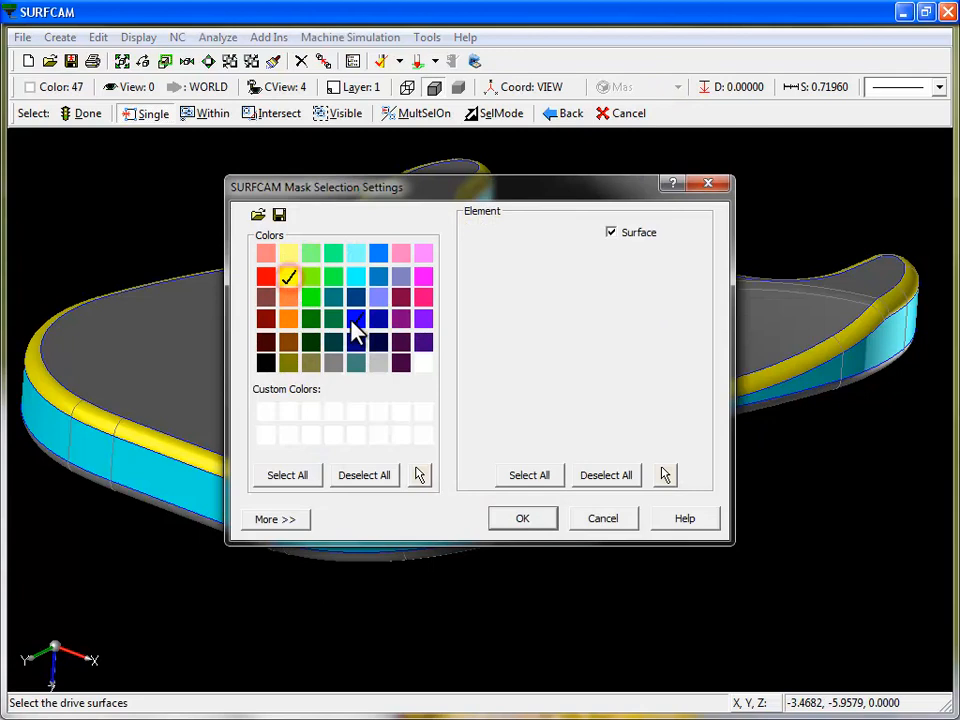
left_click(524, 519)
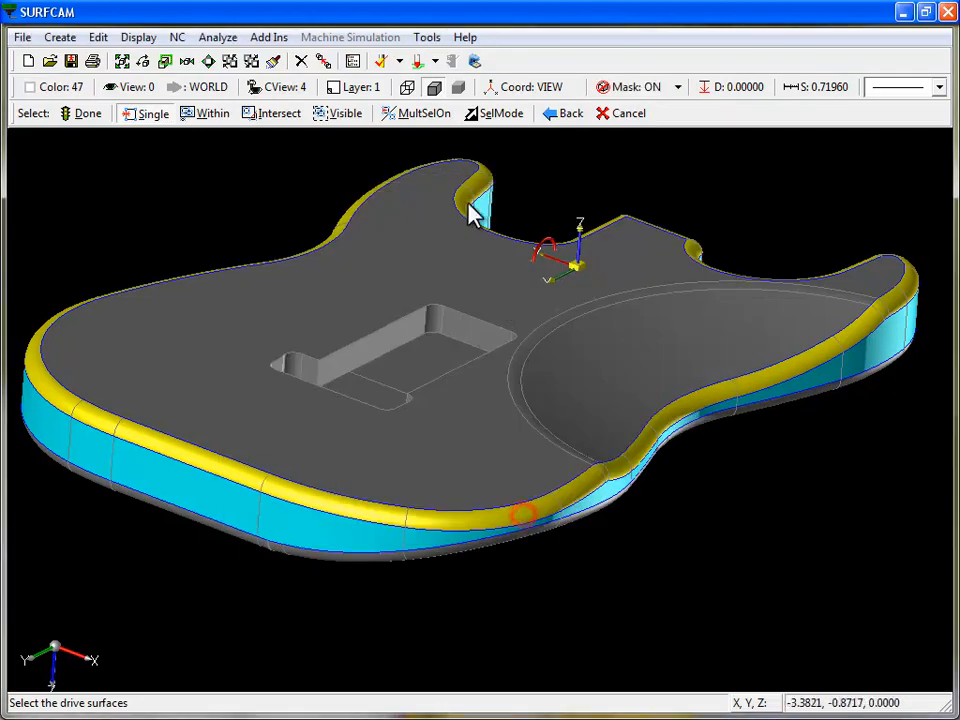
left_click(340, 114)
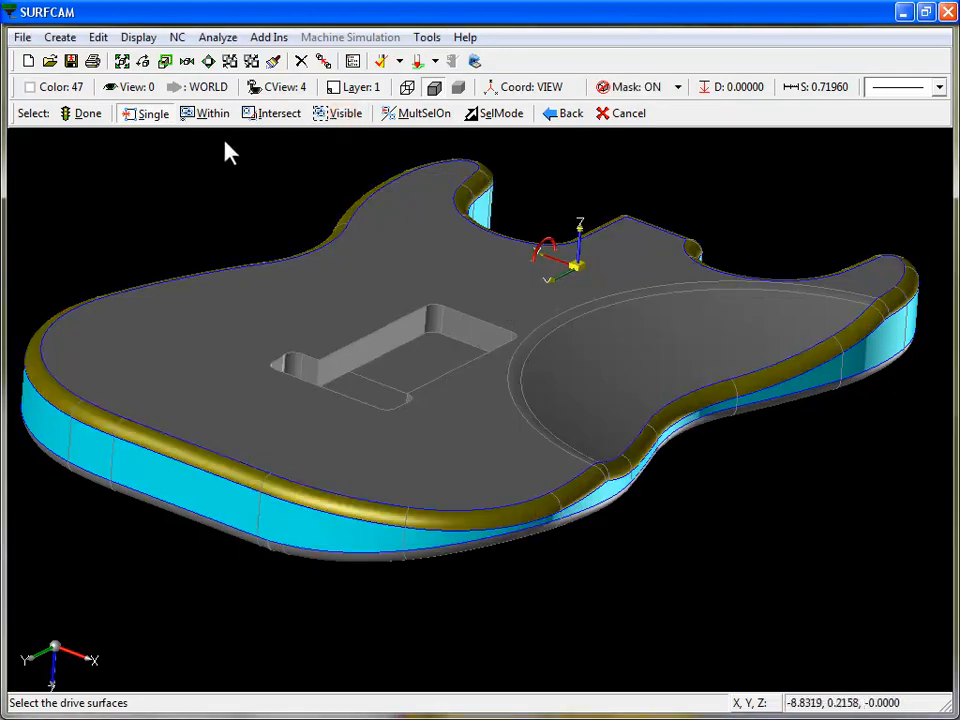
left_click(76, 113)
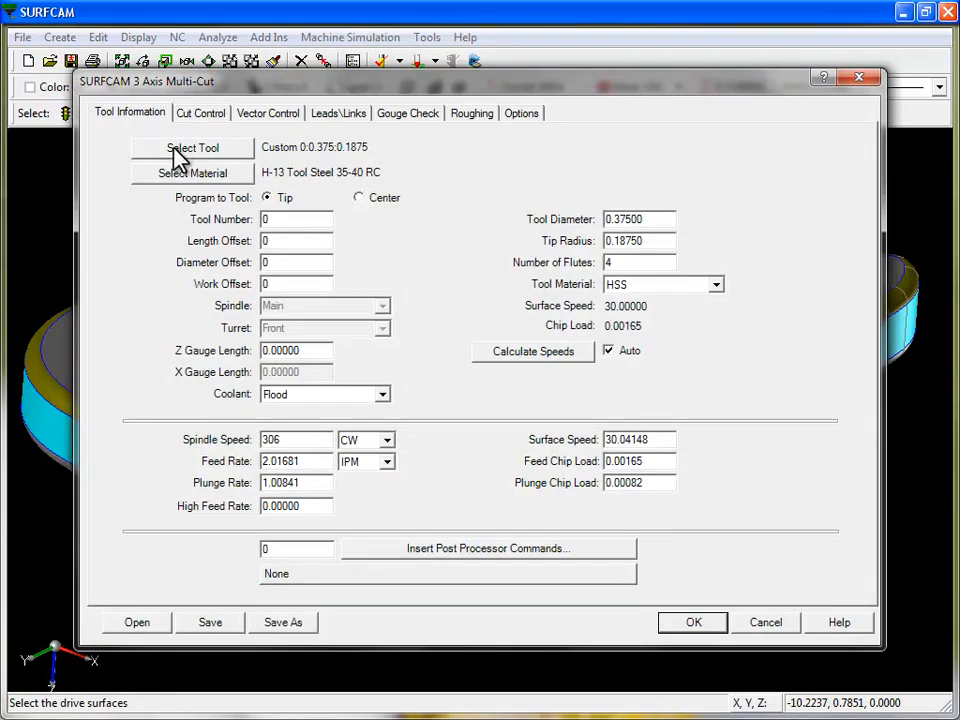
Step: Set the cut control to Morph between 2 Curves with Avoid cuts, using an increment of 0.06
left_click(205, 115)
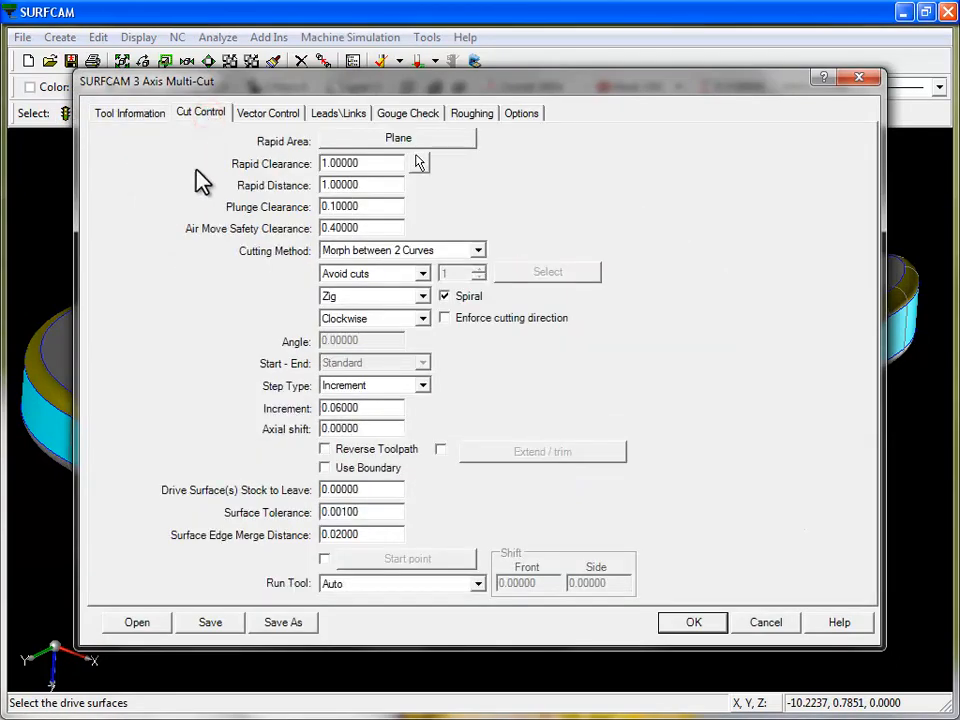
left_click(477, 250)
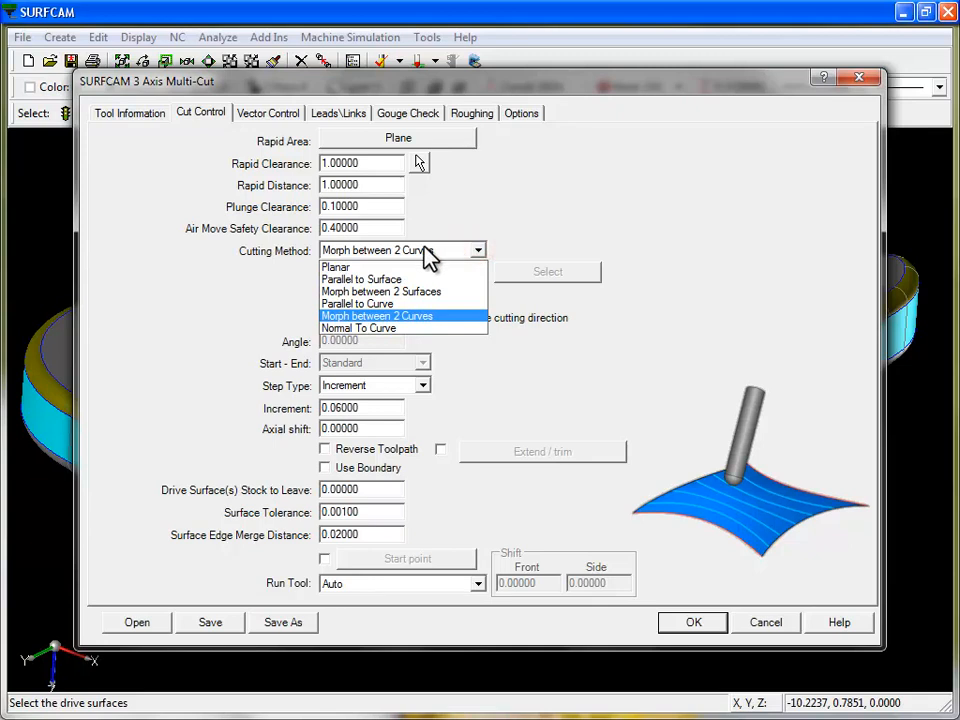
left_click(402, 316)
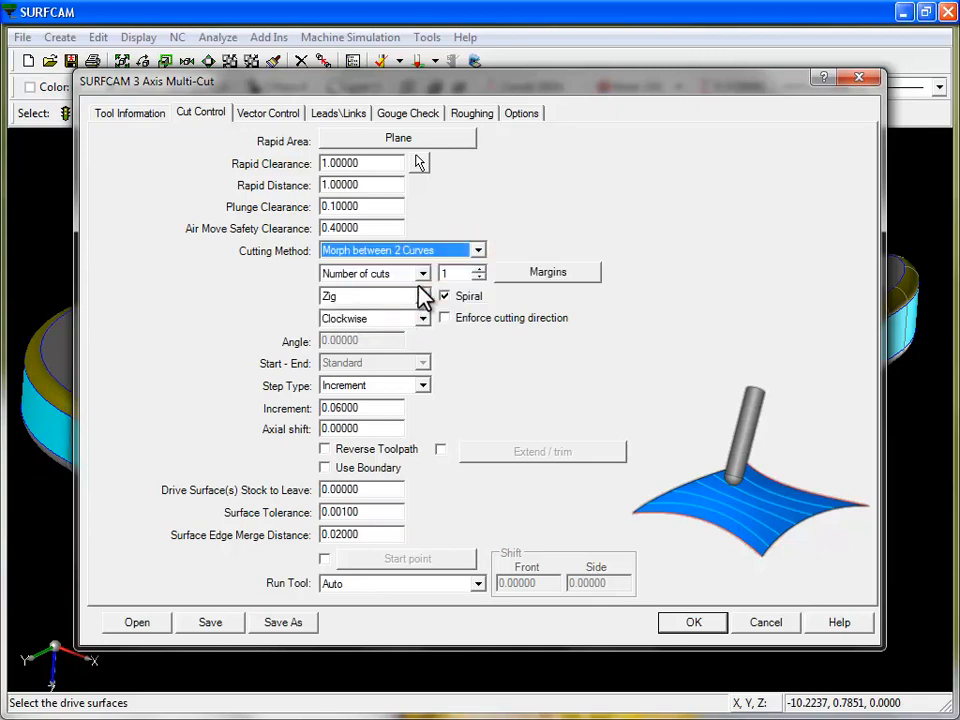
left_click(422, 272)
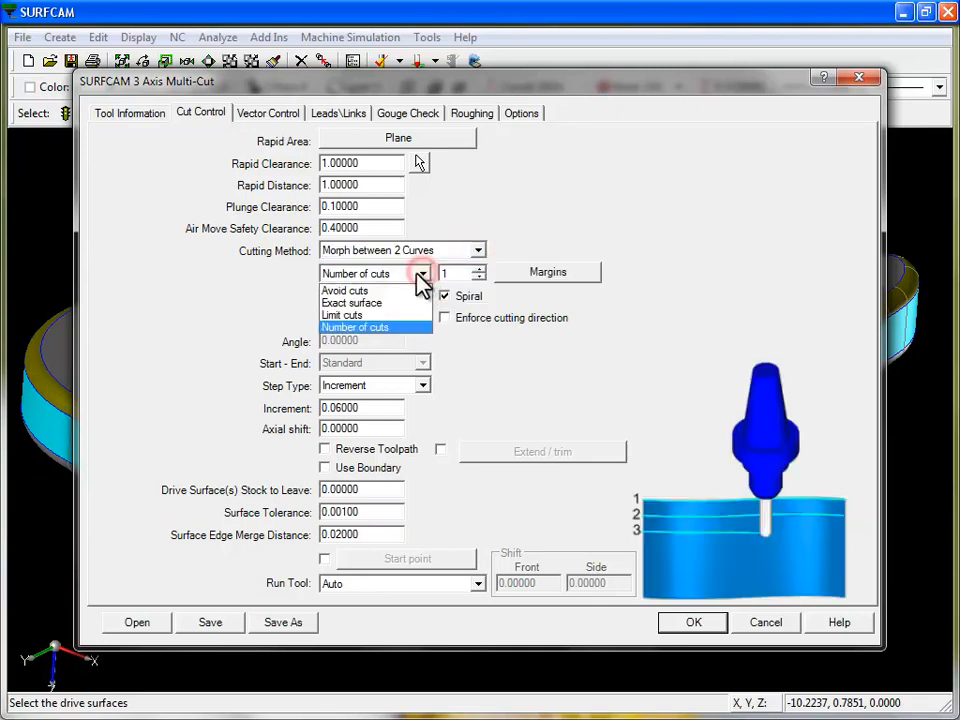
left_click(397, 286)
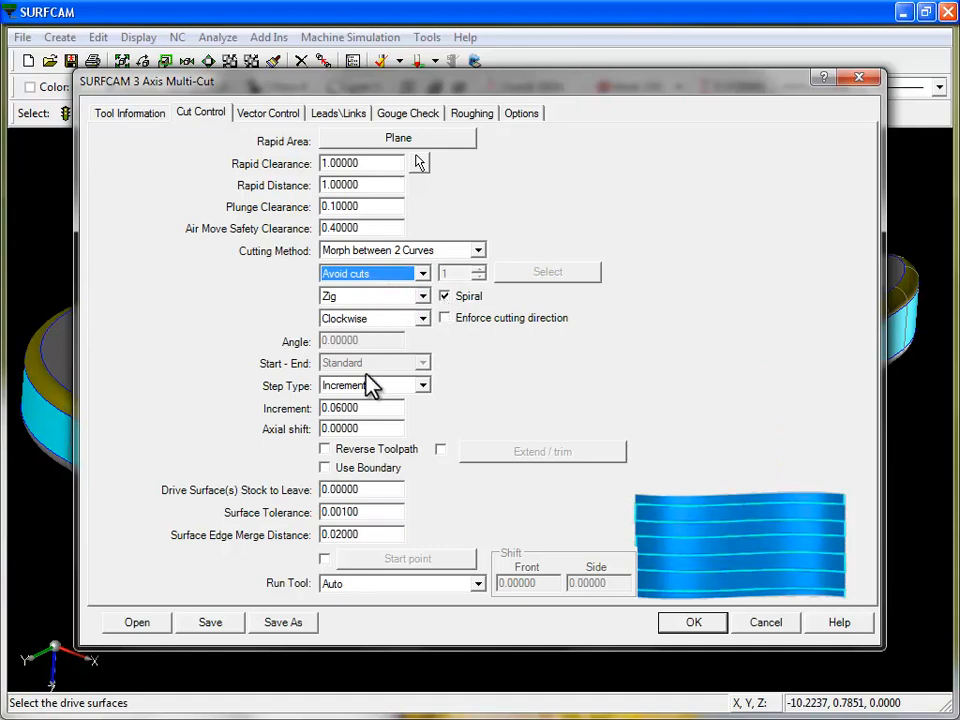
double_click(375, 407)
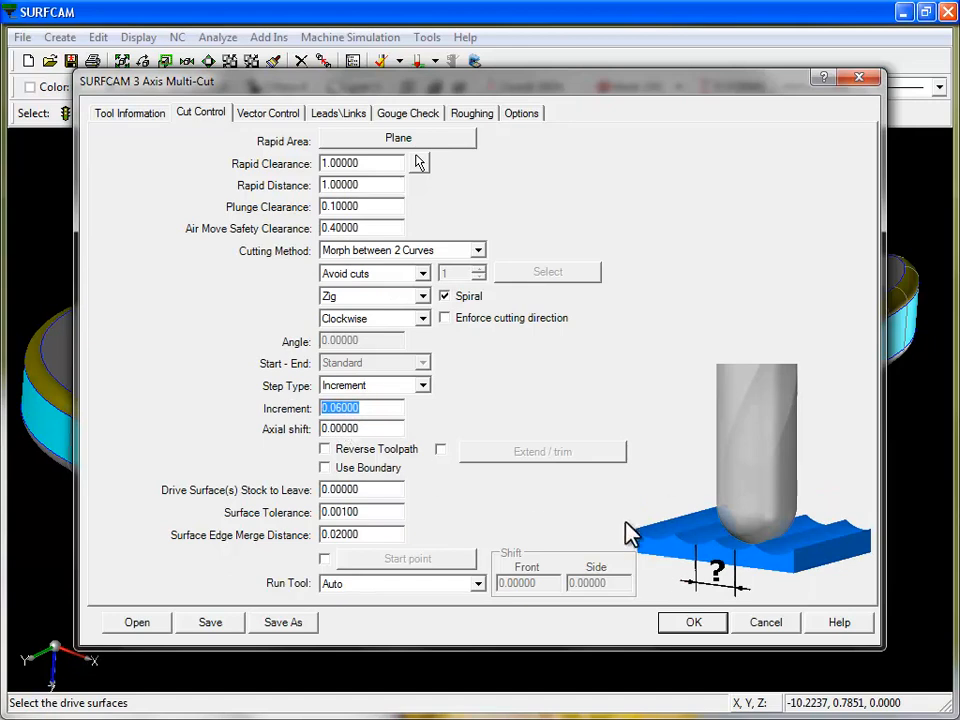
Step: Set the first entry to Approach from rapid clearance and accept the 3 Axis Multi-Cut settings
left_click(336, 112)
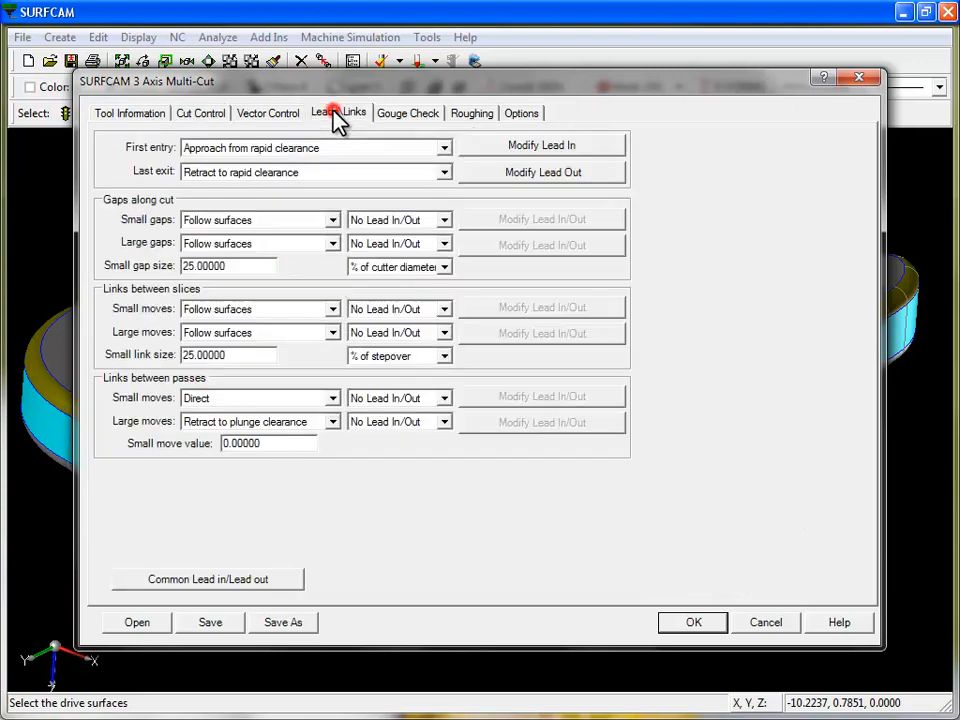
left_click(445, 150)
left_click(381, 176)
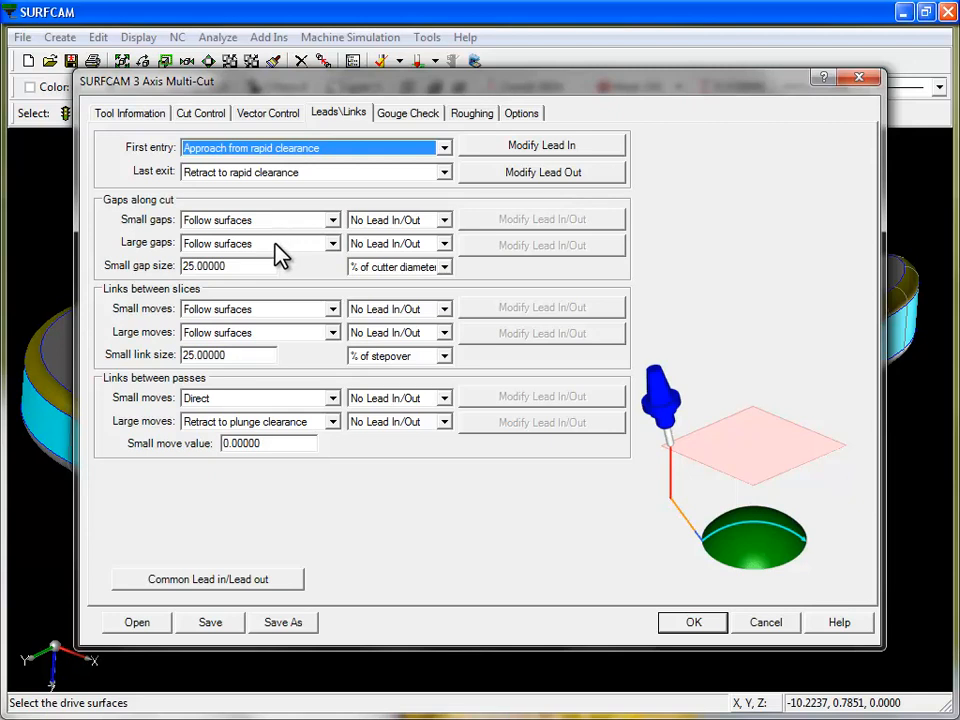
left_click(692, 623)
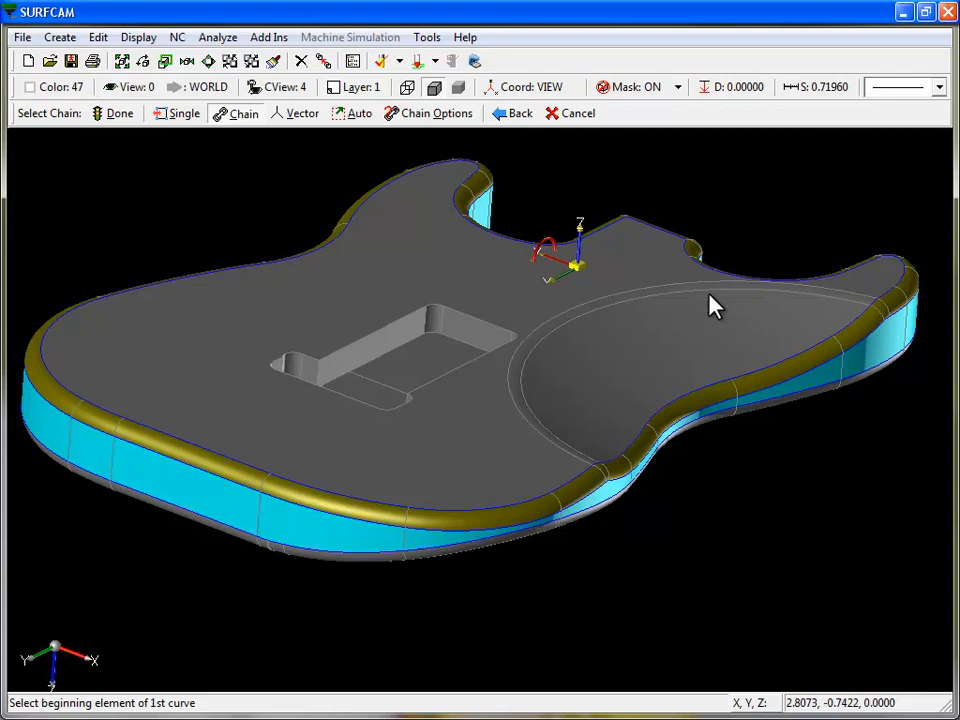
Step: Change the selection mask from yellow to blue so that the blue boundary curves can be picked
left_click(678, 87)
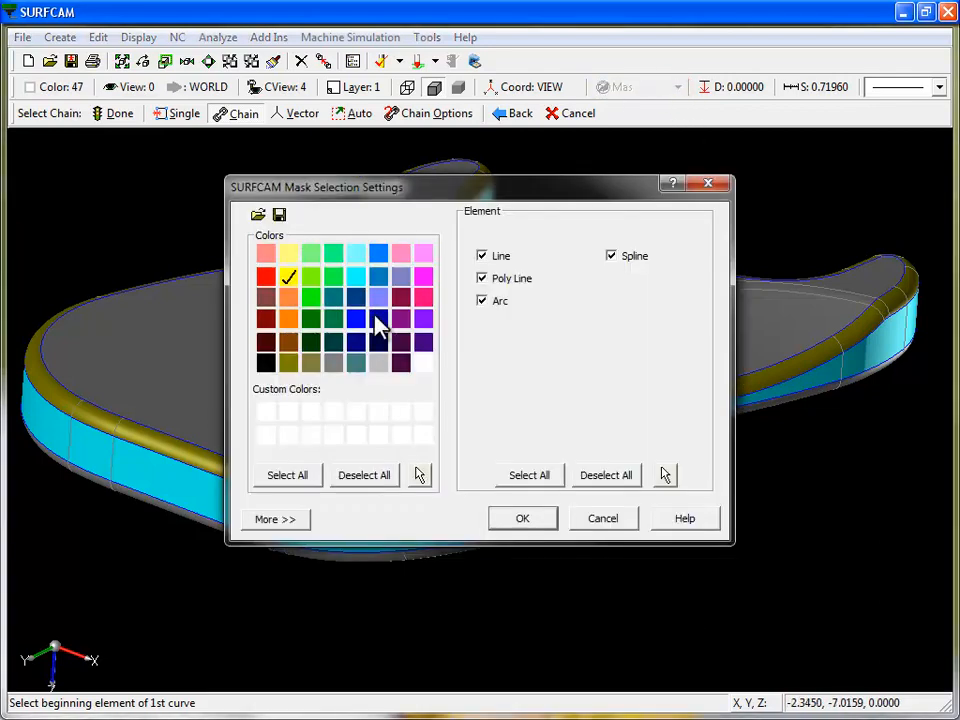
left_click(287, 280)
left_click(522, 520)
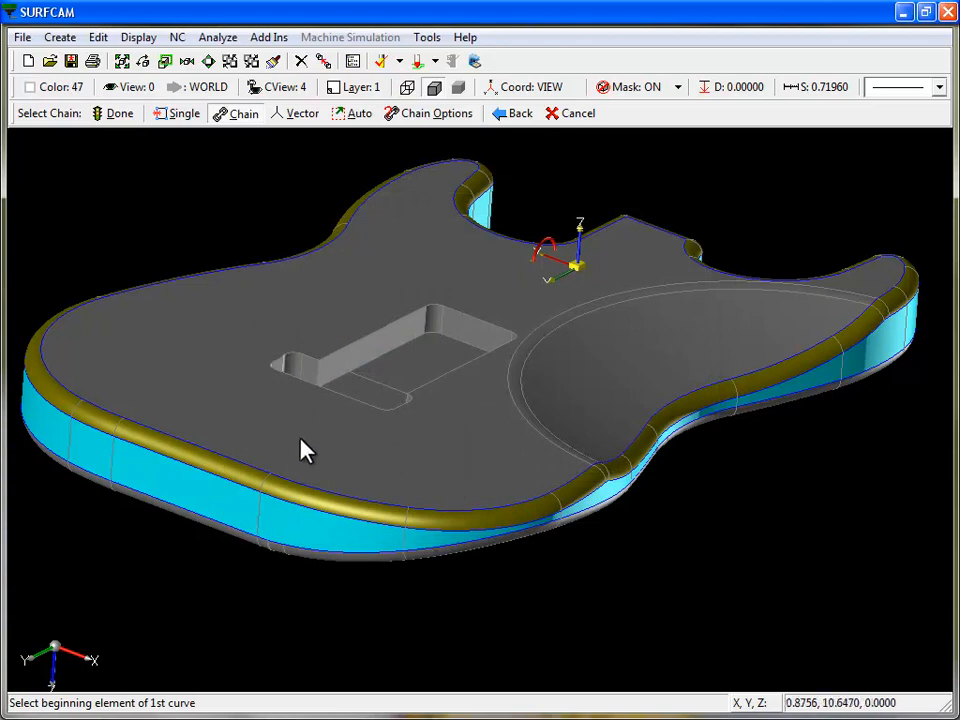
Step: Chain the rim's lower edge as the first curve and its upper edge as the second to generate the toolpath
left_click(365, 532)
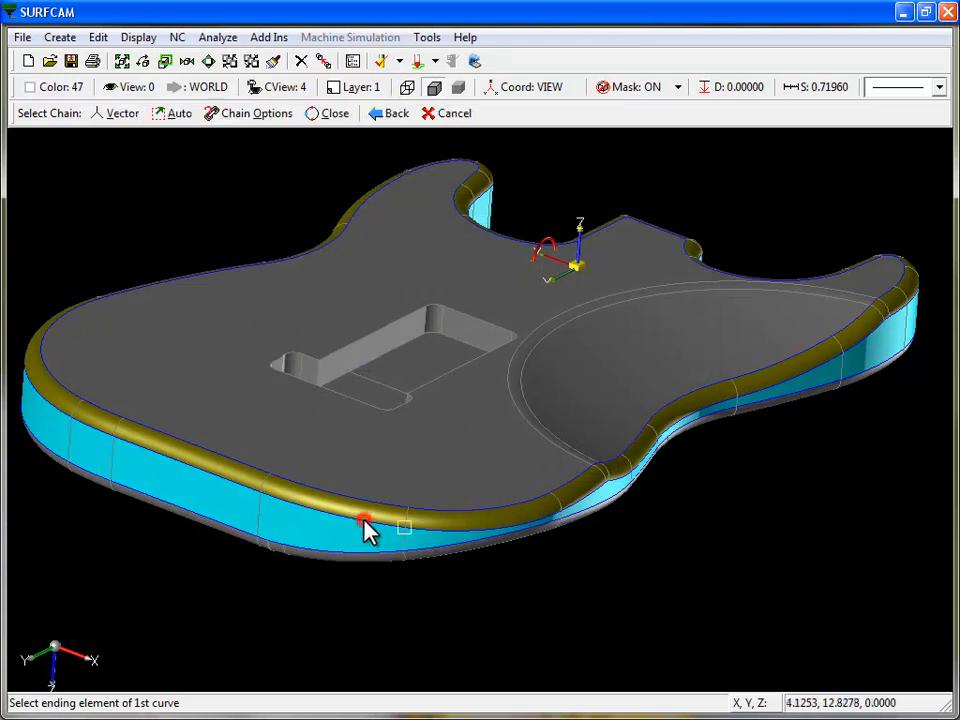
left_click(365, 532)
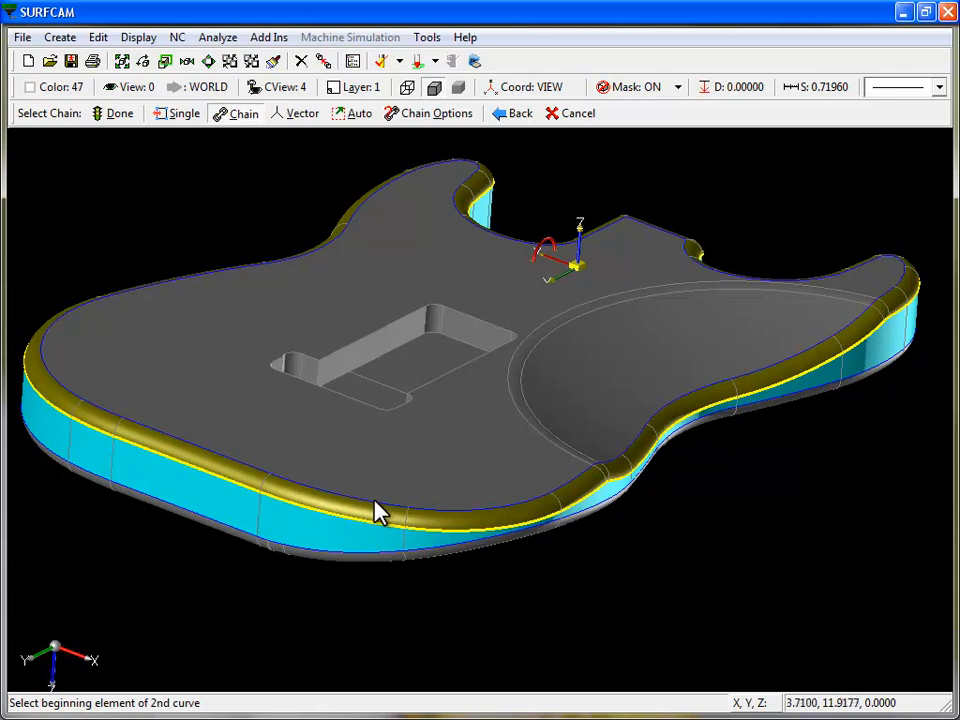
left_click(374, 503)
left_click(374, 503)
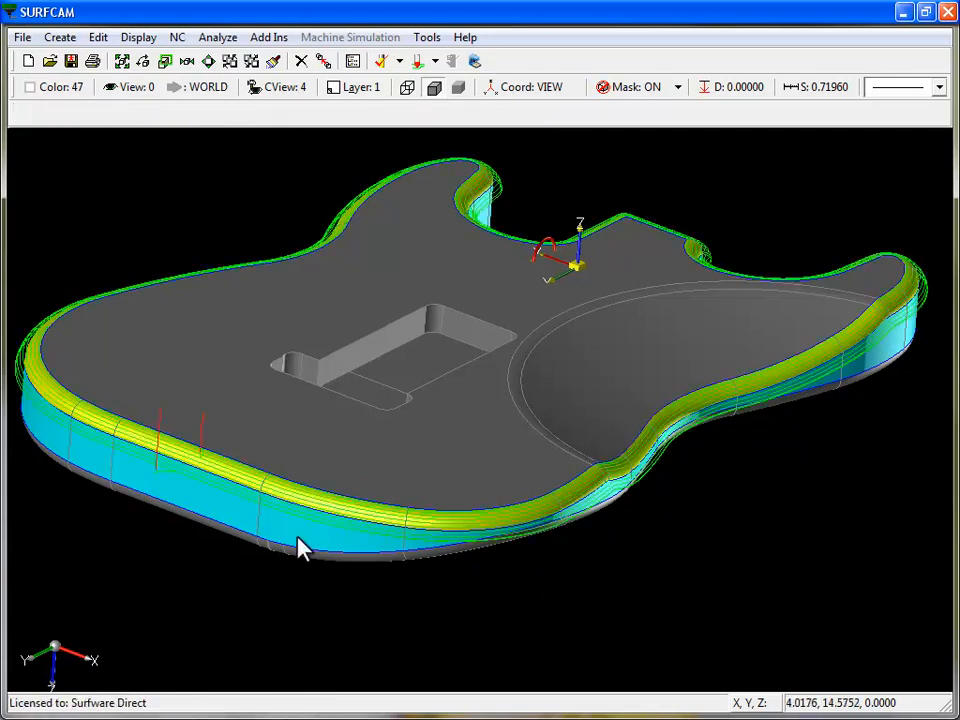
Step: Inspect the rim toolpath on the guitar body and play its tool simulation, reducing the playback speed
middle_click_drag(265, 508, 251, 510)
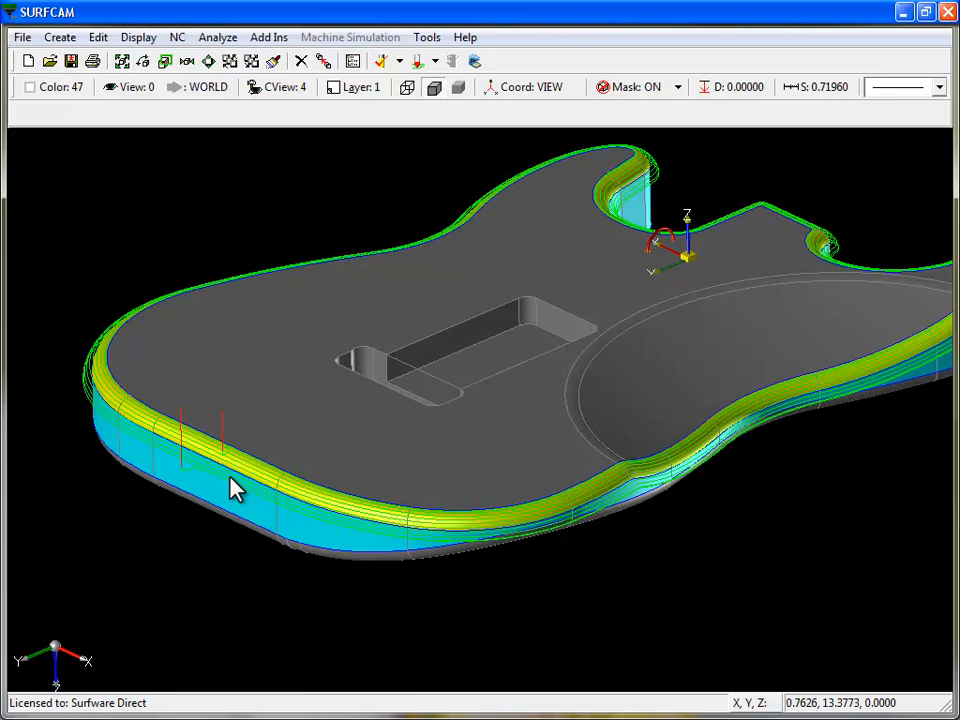
scroll(230, 477, "up", 2)
scroll(232, 474, "down", 2)
middle_click_drag(281, 453, 304, 446)
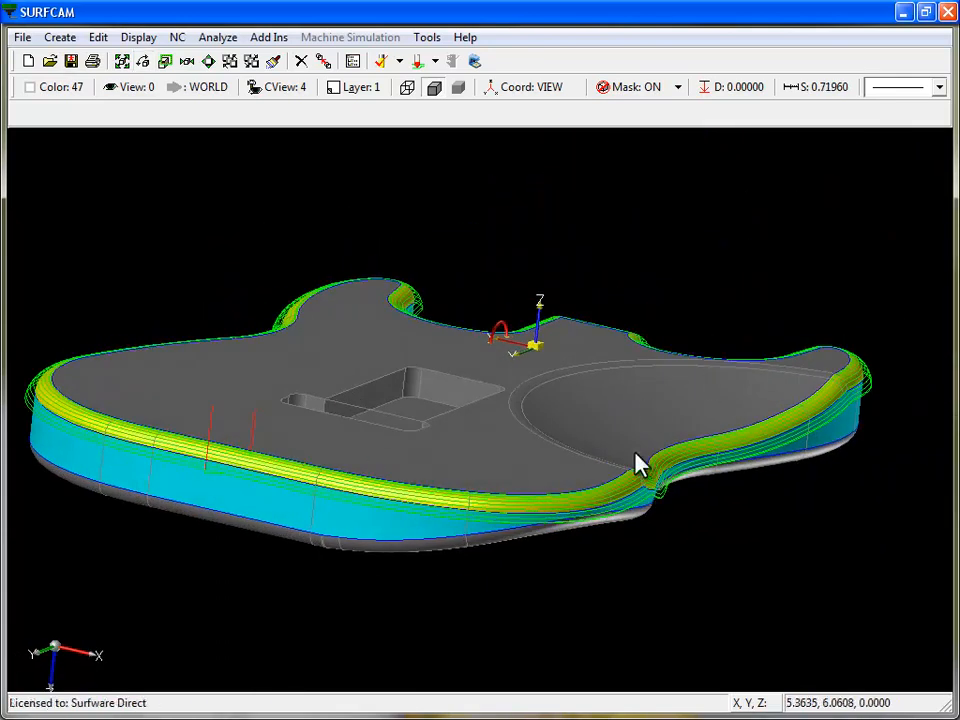
left_click(414, 63)
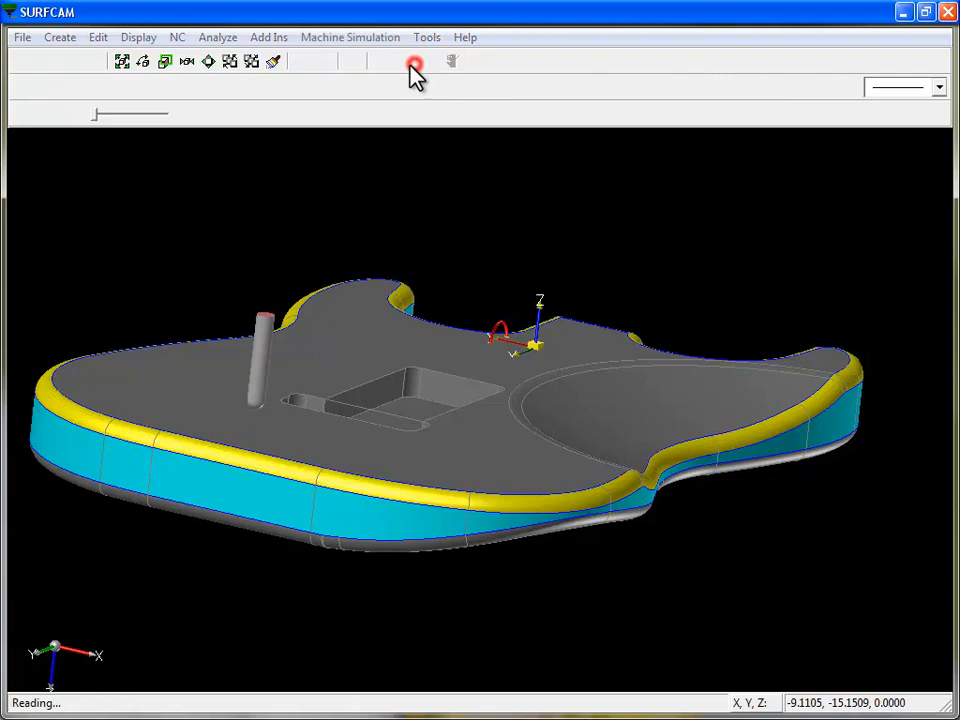
left_click(29, 114)
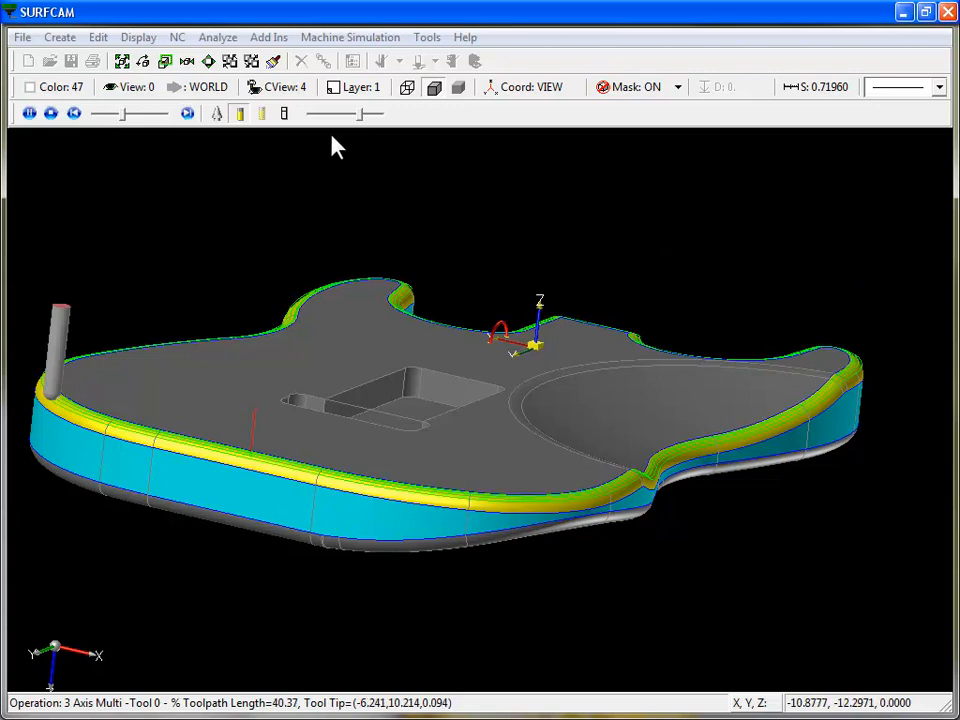
left_click_drag(360, 114, 352, 114)
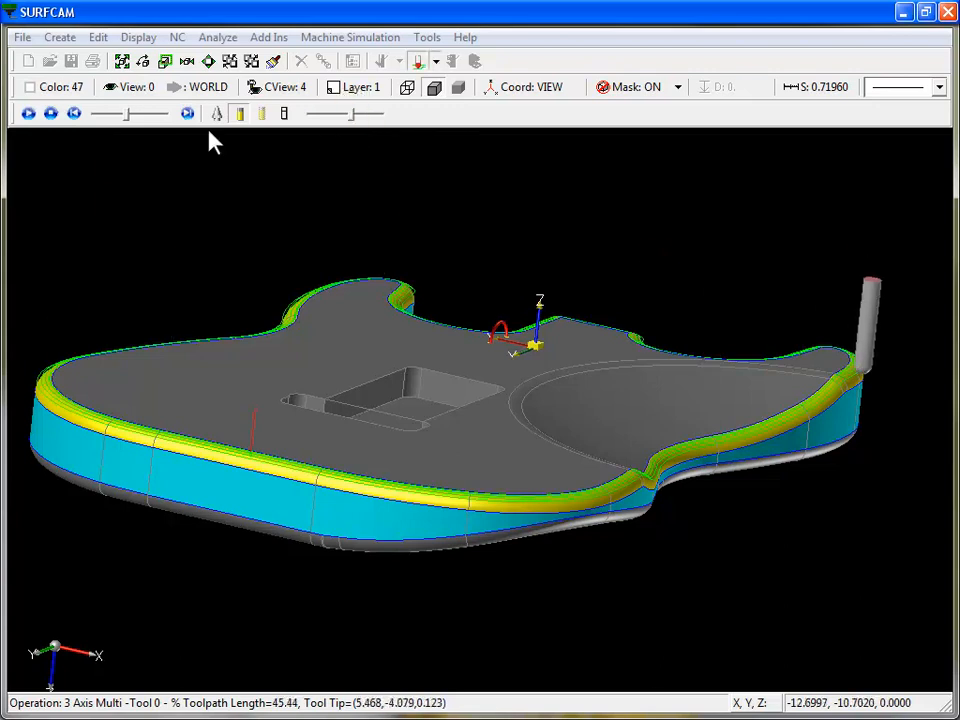
left_click(28, 113)
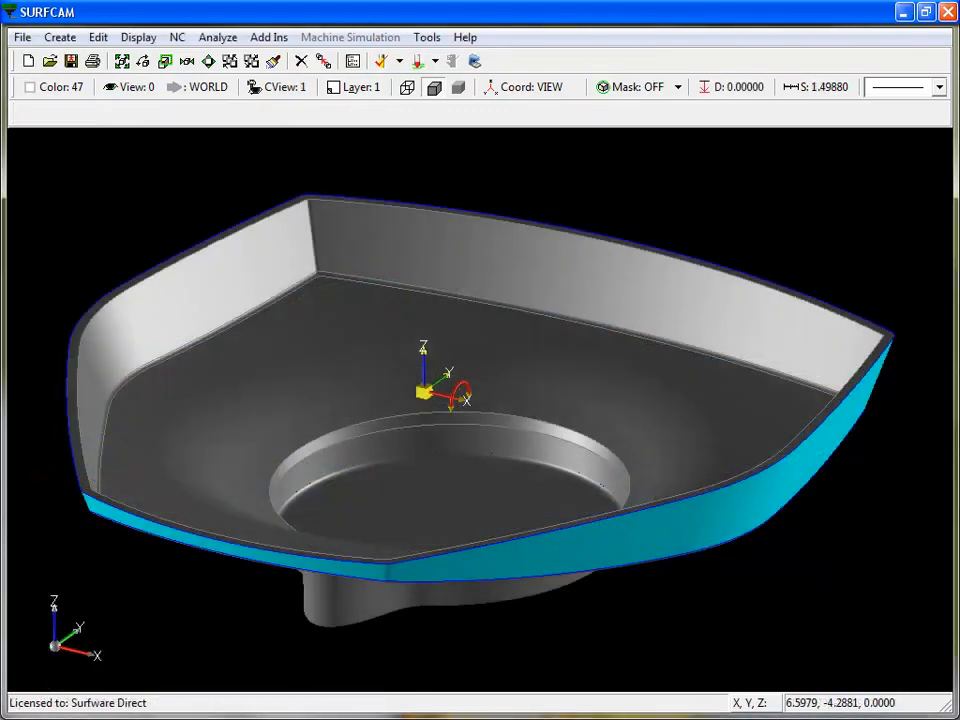
Step: Start a 3 Axis Multi-Cut on the tray part, mask to cyan surfaces, and select all visible ones as drive surfaces
left_click(180, 39)
mouse_move(210, 80)
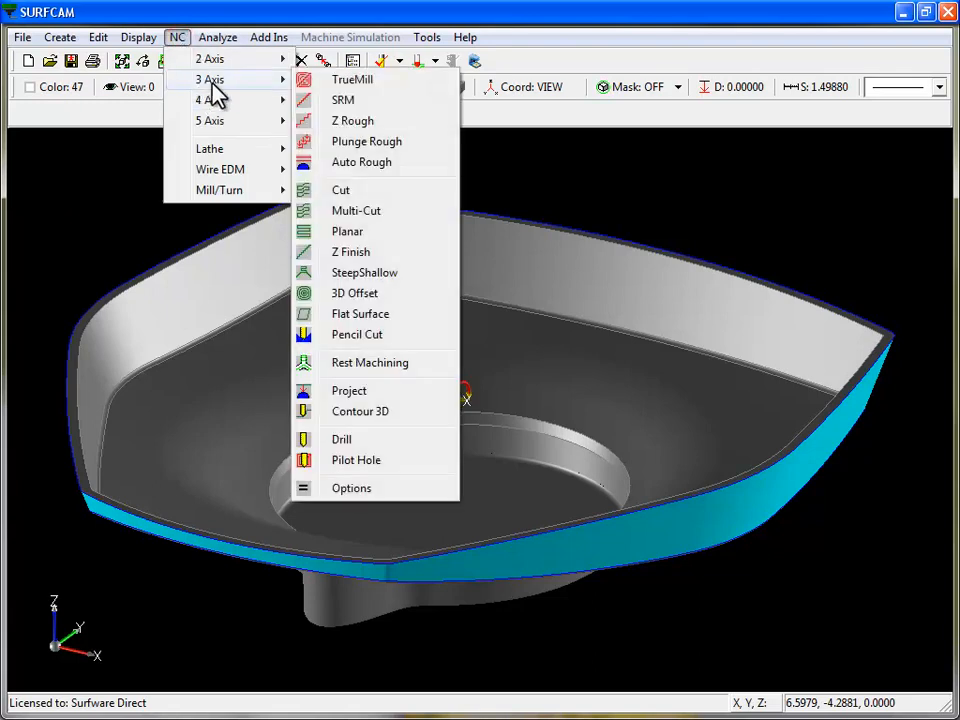
left_click(354, 212)
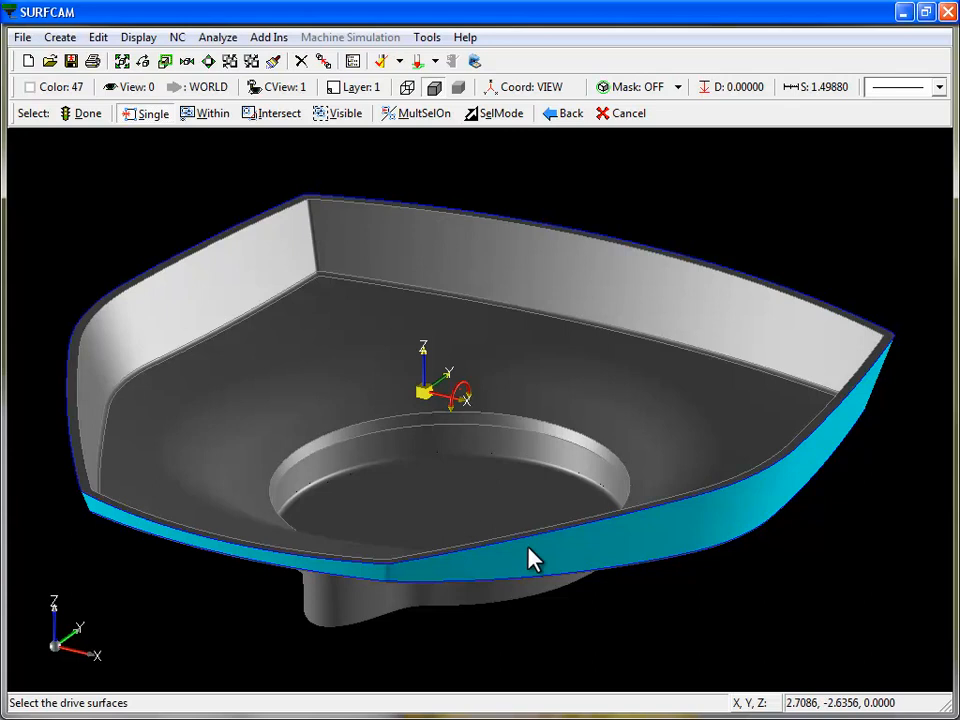
left_click(677, 88)
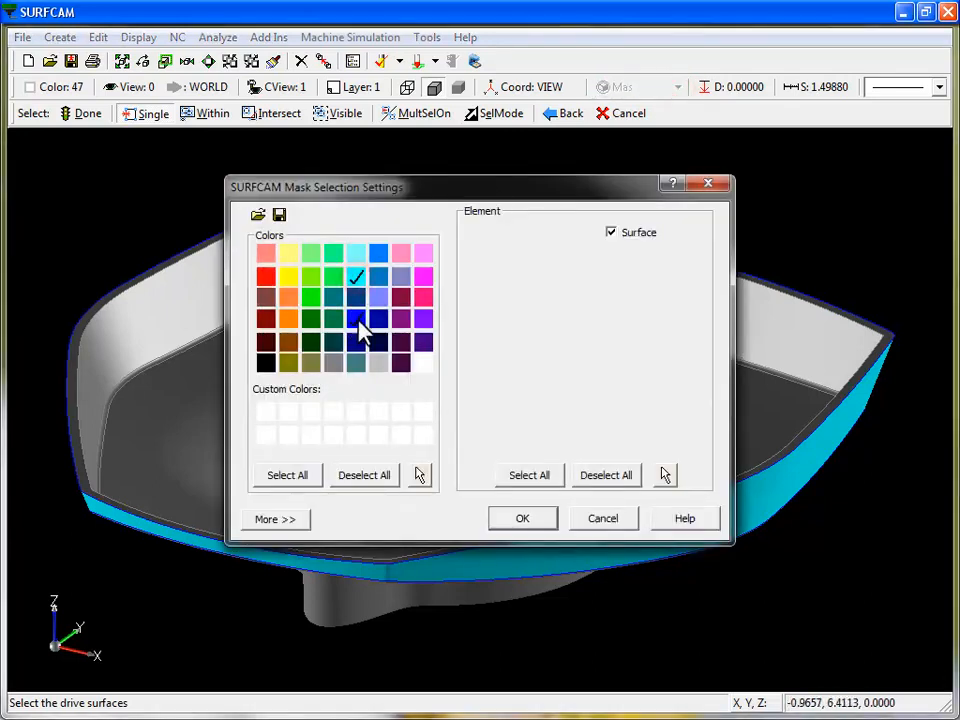
left_click(516, 517)
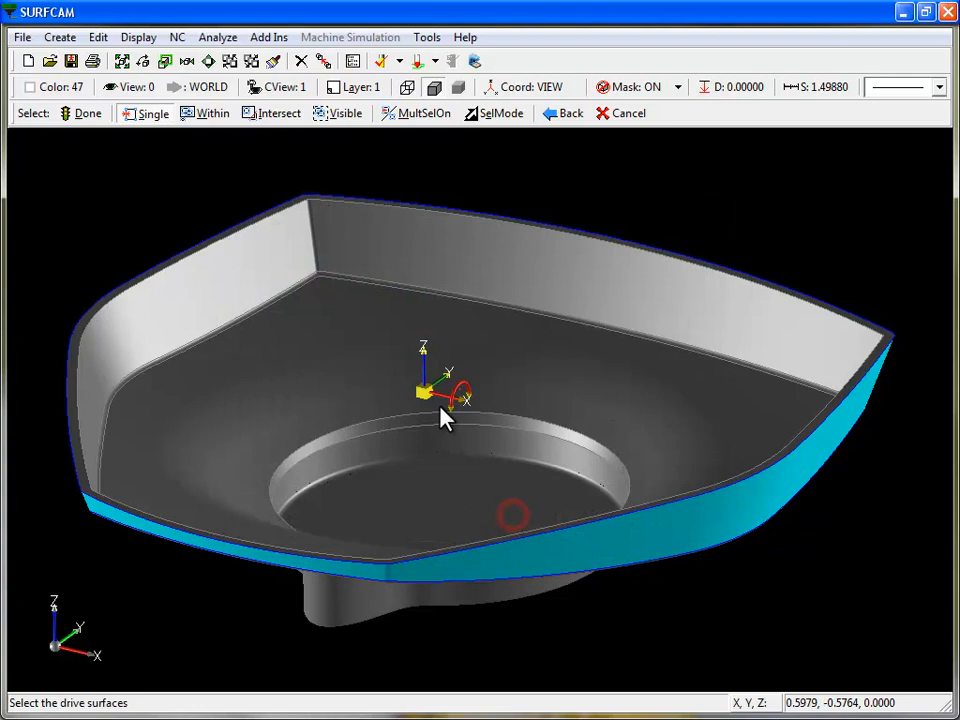
left_click(341, 114)
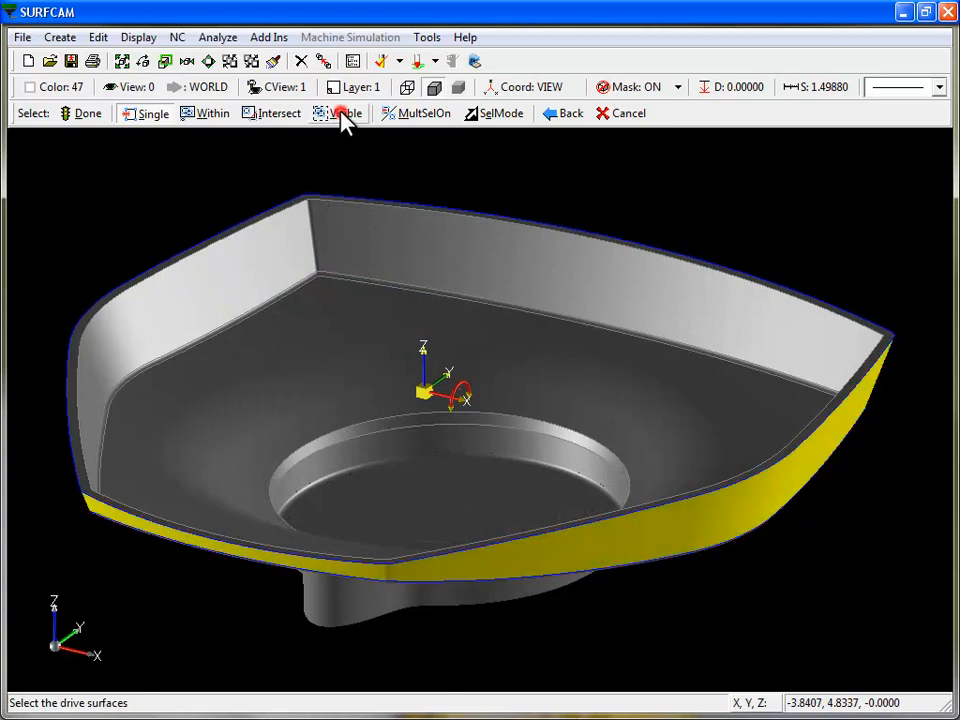
left_click(70, 116)
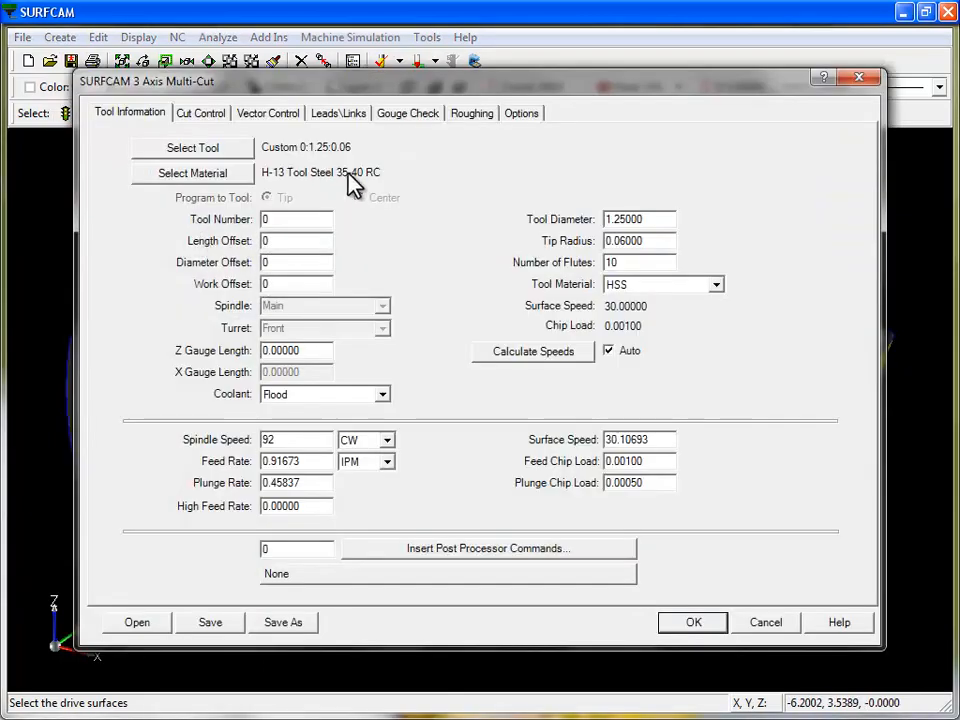
Step: Use the custom keycutter with 1.25 diameter and 0.06 corner radius as the mill tool
left_click(196, 148)
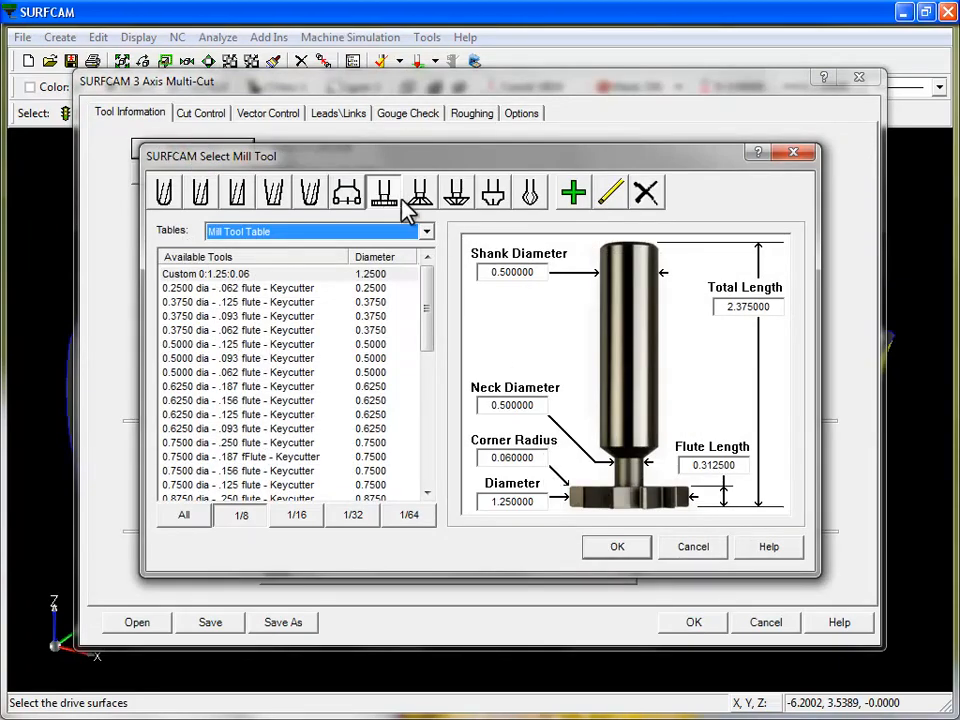
left_click(619, 547)
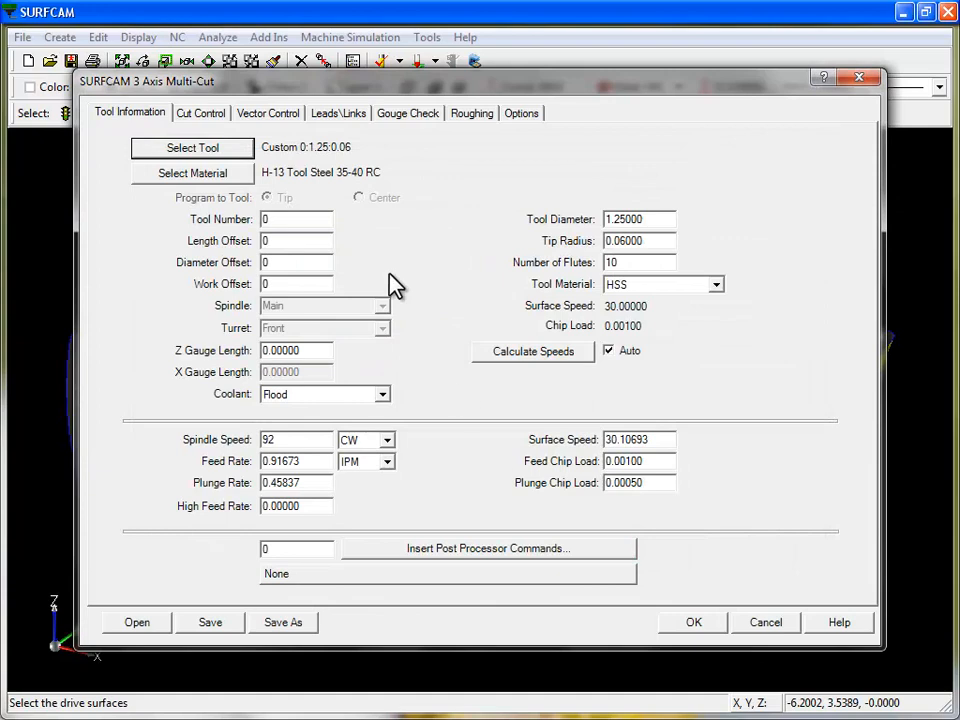
Step: Set the cutting method to Morph between 2 Curves with the Avoid cuts option
left_click(204, 113)
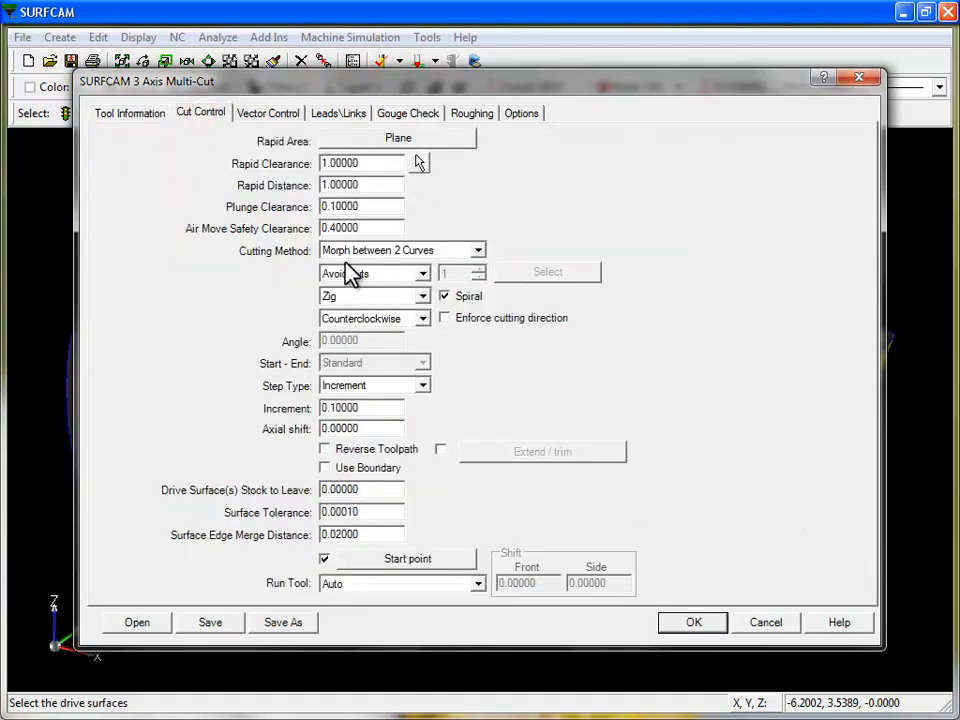
left_click(478, 250)
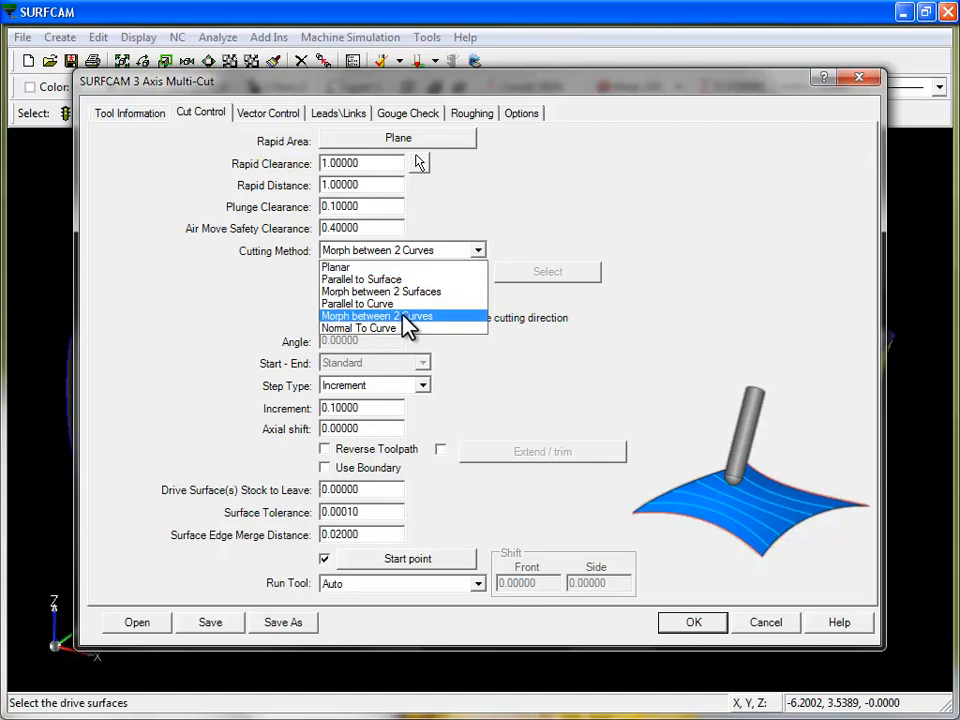
left_click(461, 314)
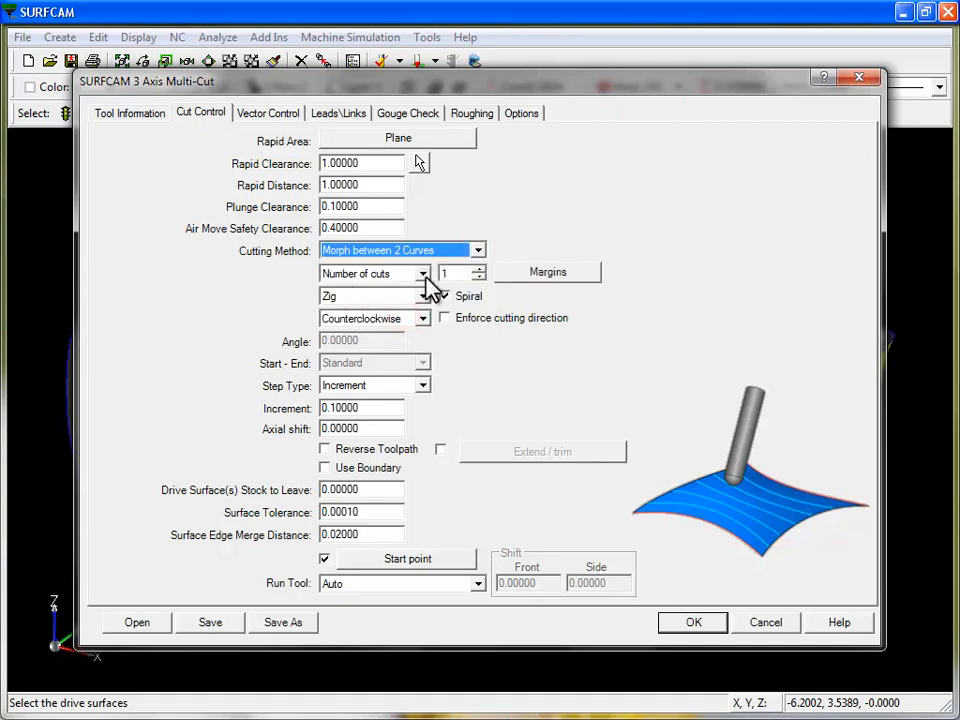
left_click(422, 274)
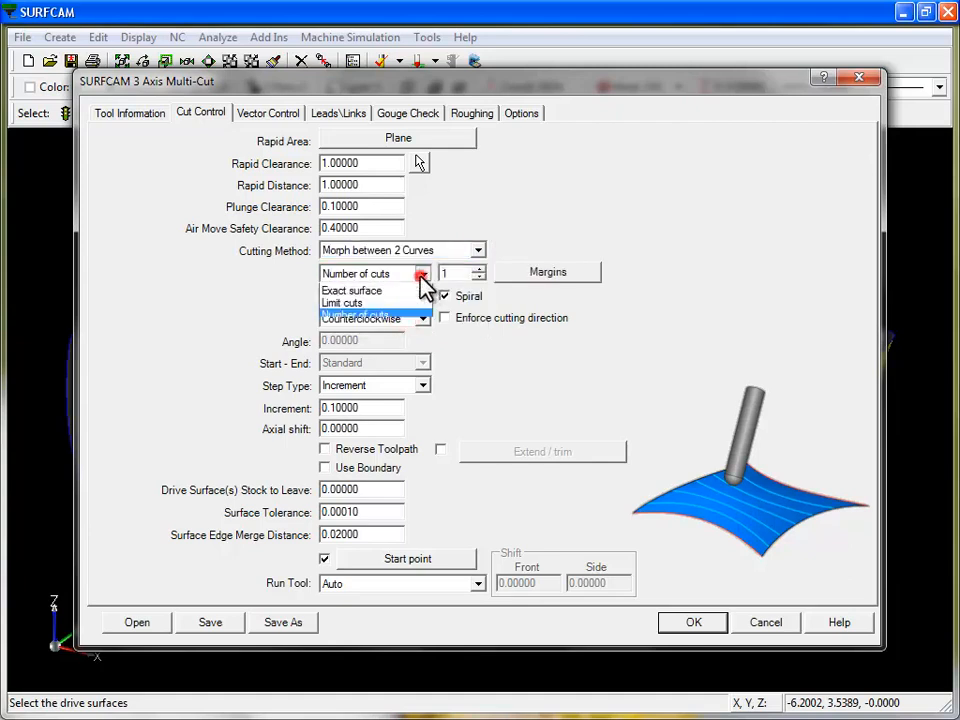
left_click(394, 287)
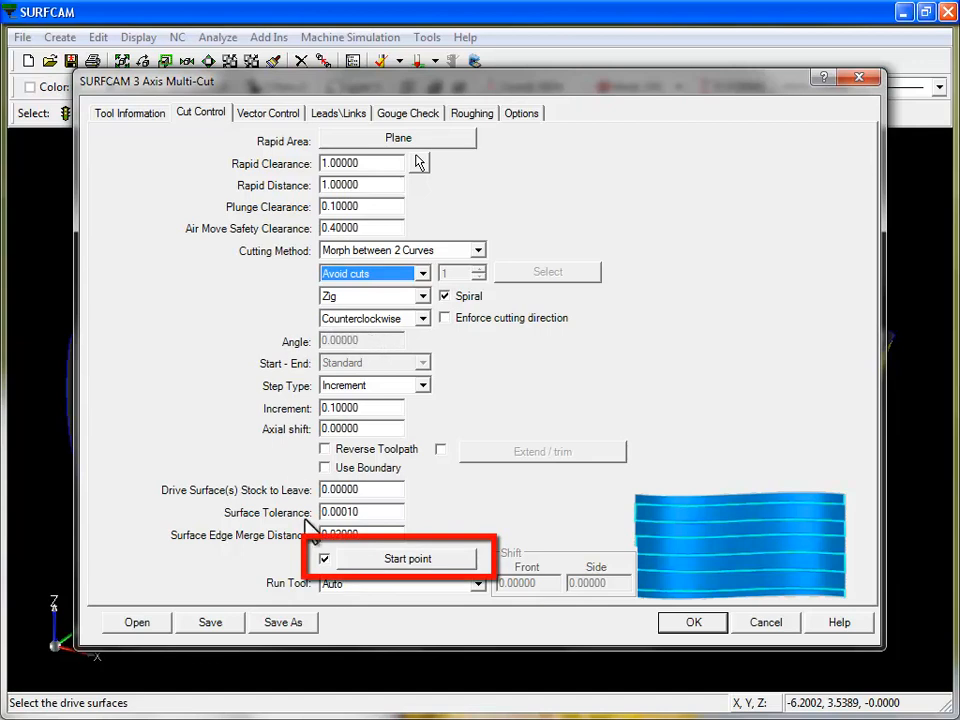
Step: Set the start point by position at the end point on the tray's upper rim corner, masking the selection to blue elements
left_click(424, 566)
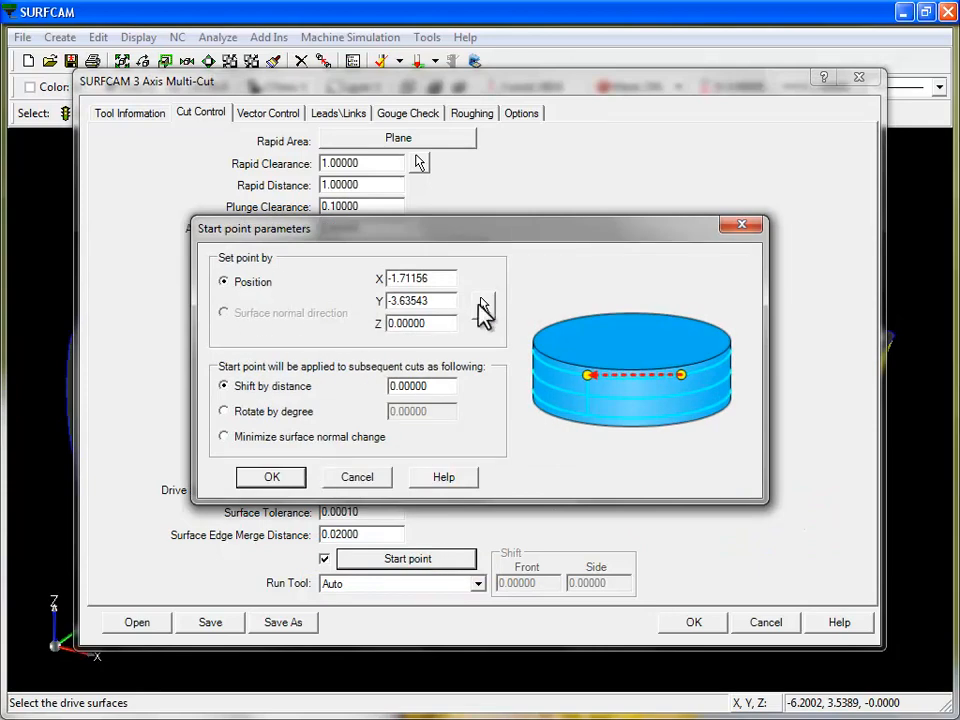
left_click(483, 304)
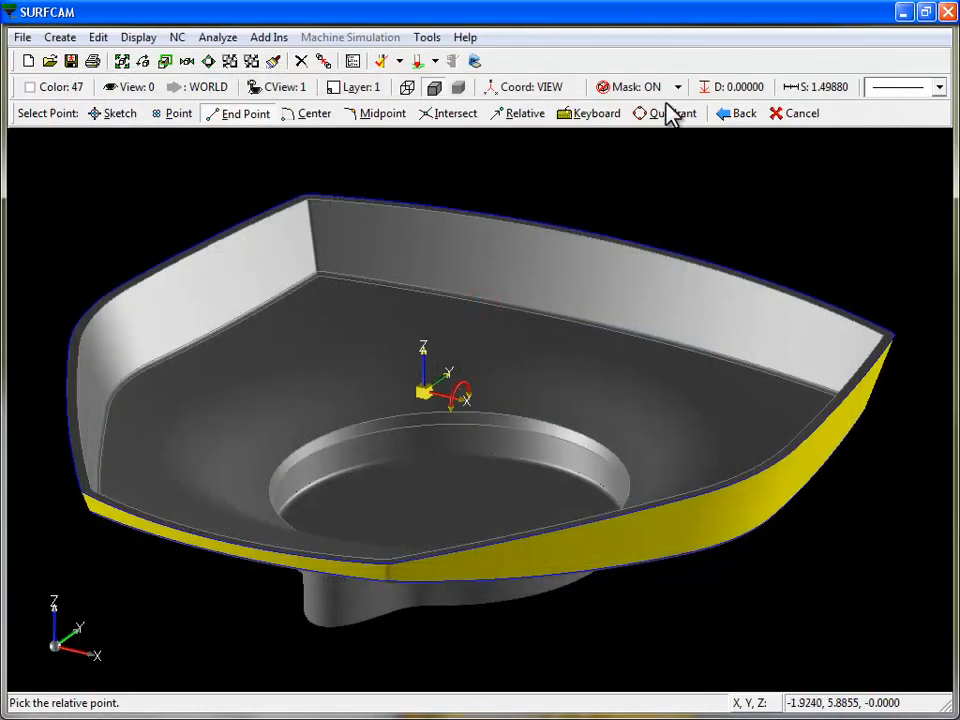
left_click(680, 87)
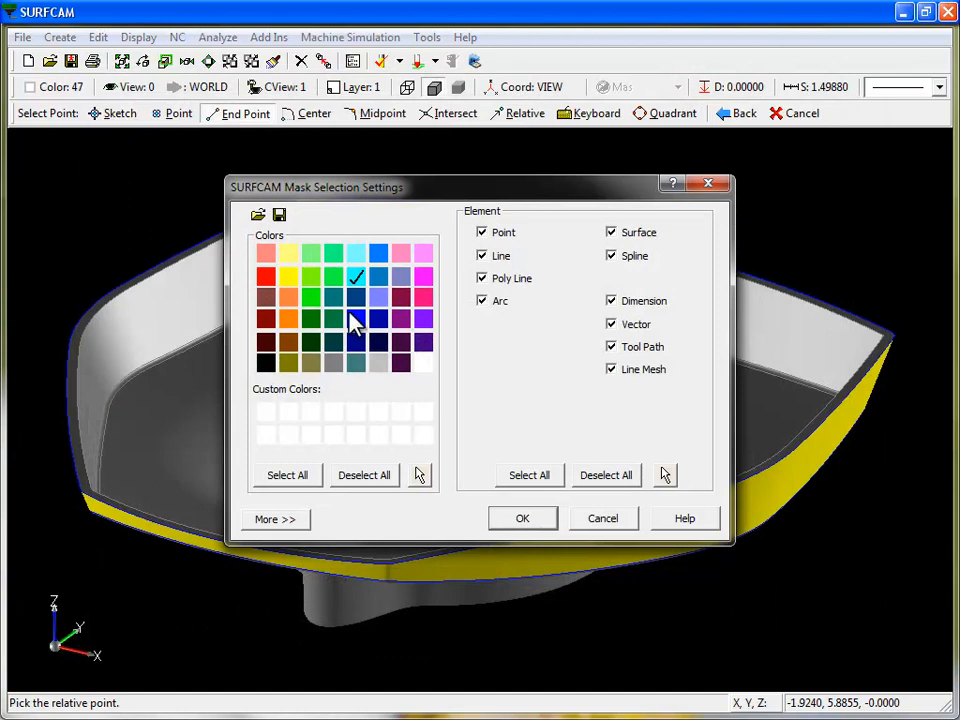
left_click(352, 316)
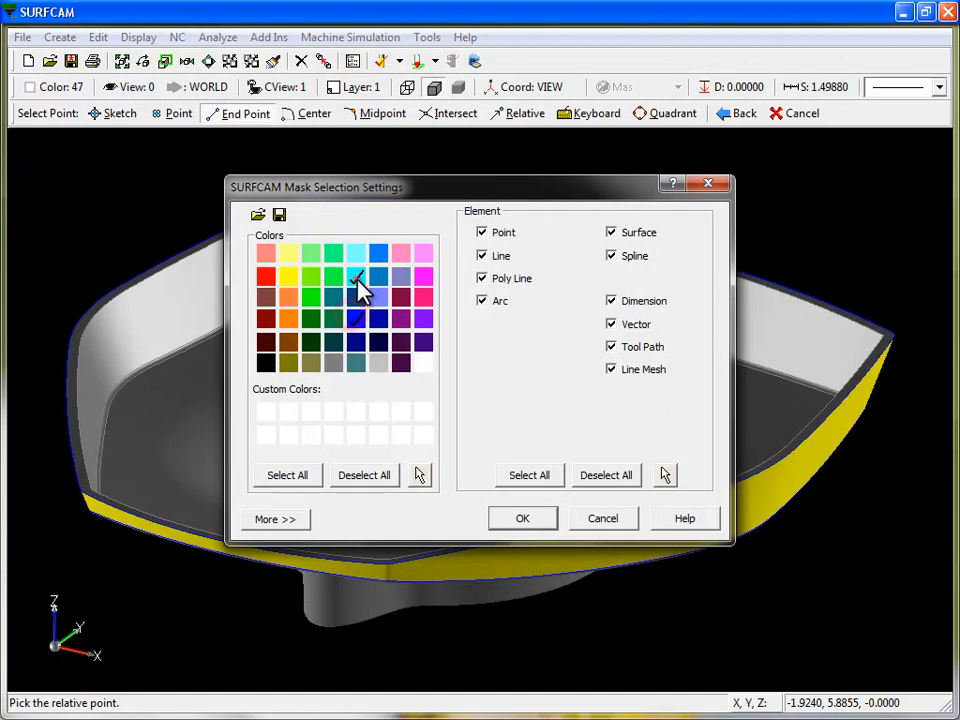
left_click(523, 517)
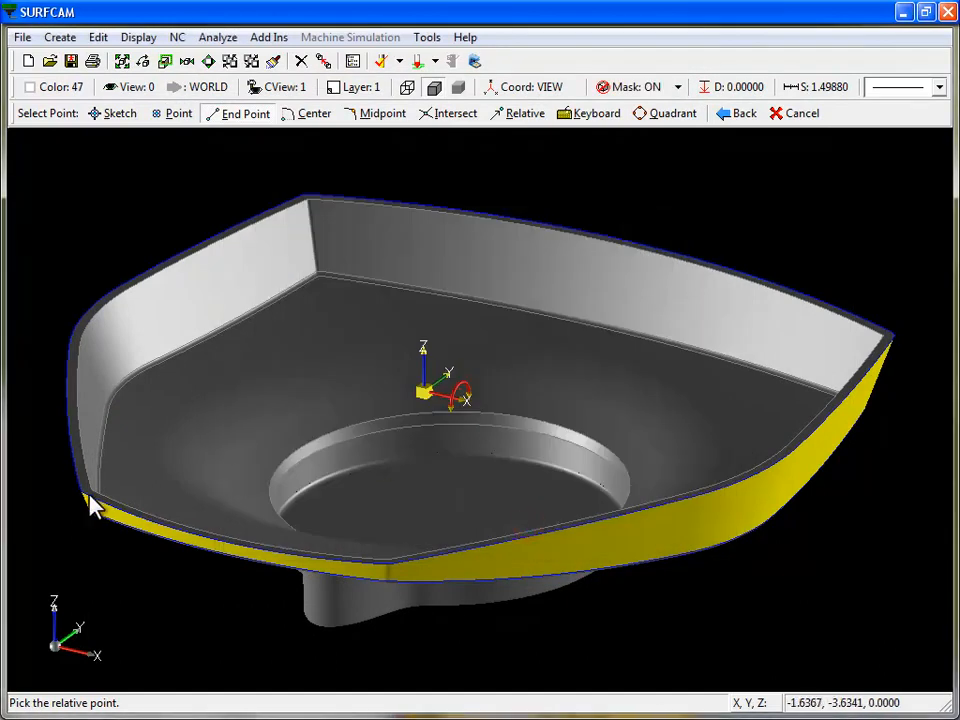
left_click(86, 496)
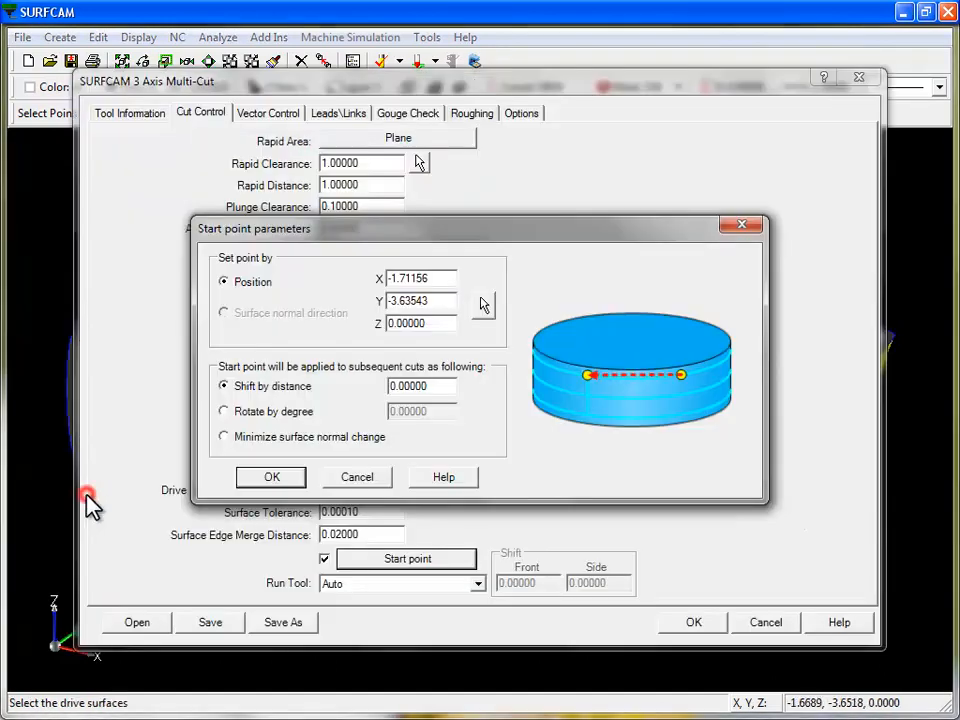
left_click(262, 478)
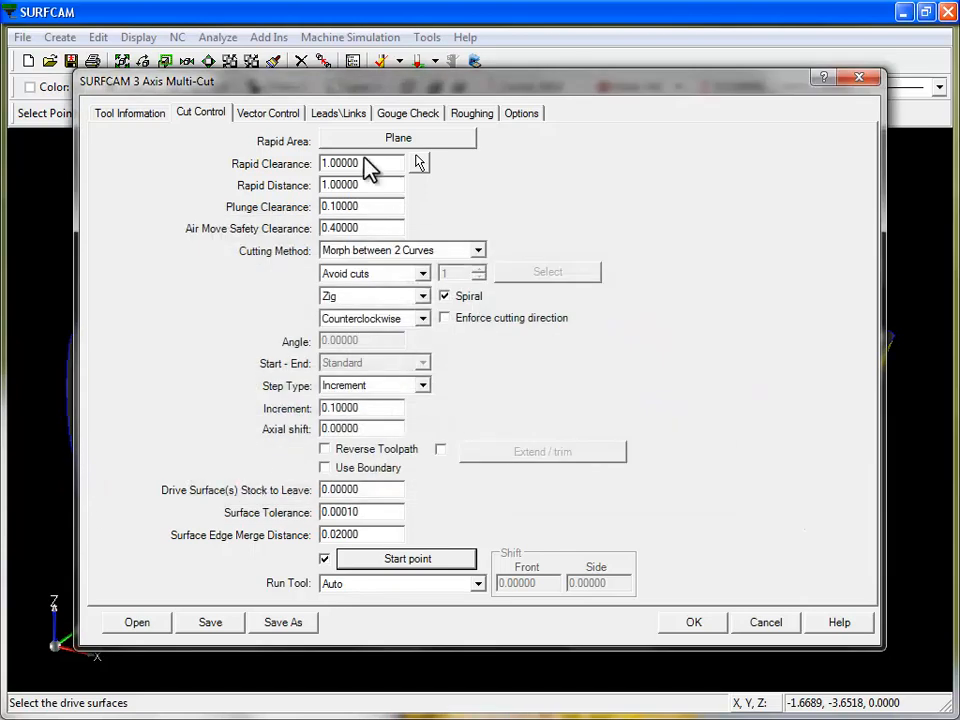
Step: Review the leads and links, accept the settings, and chain the wall's lower edge as first curve and upper edge as second
left_click(328, 113)
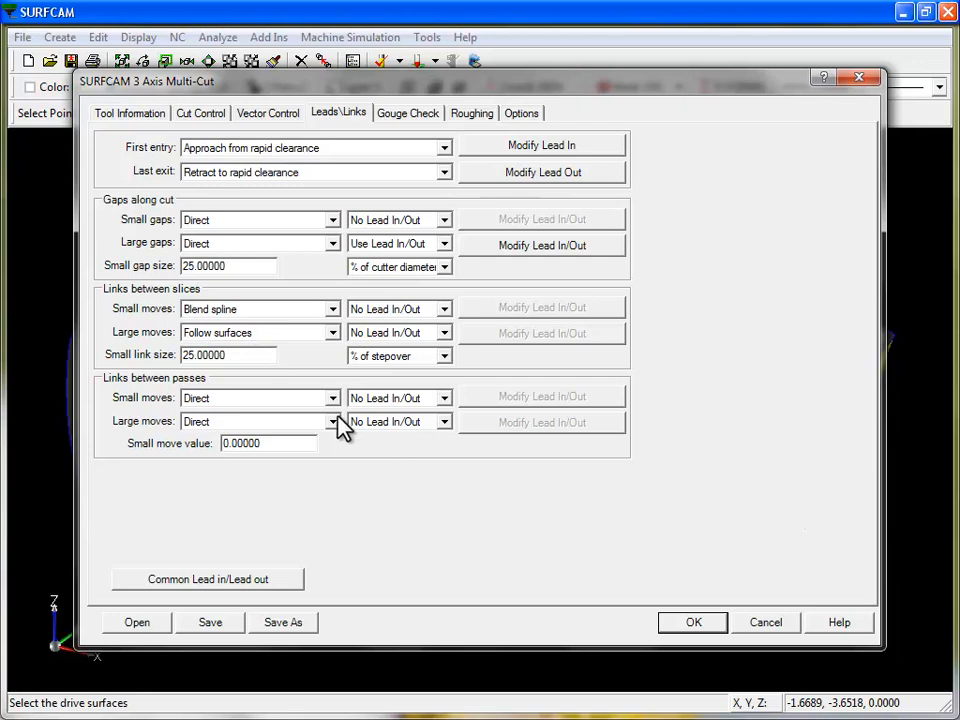
left_click(688, 625)
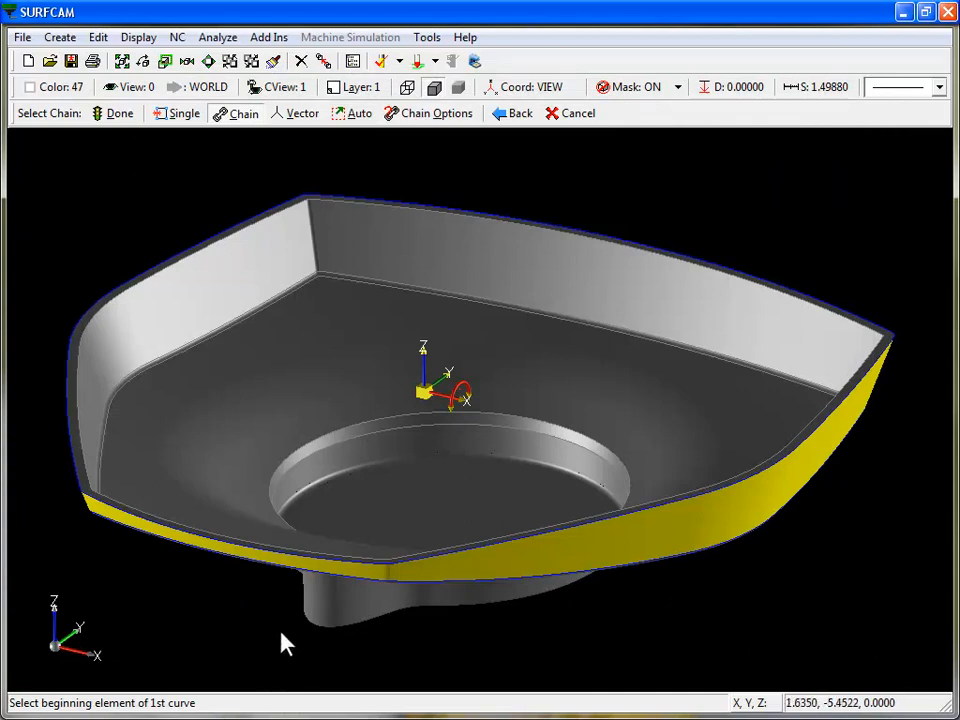
scroll(303, 618, "up", 1)
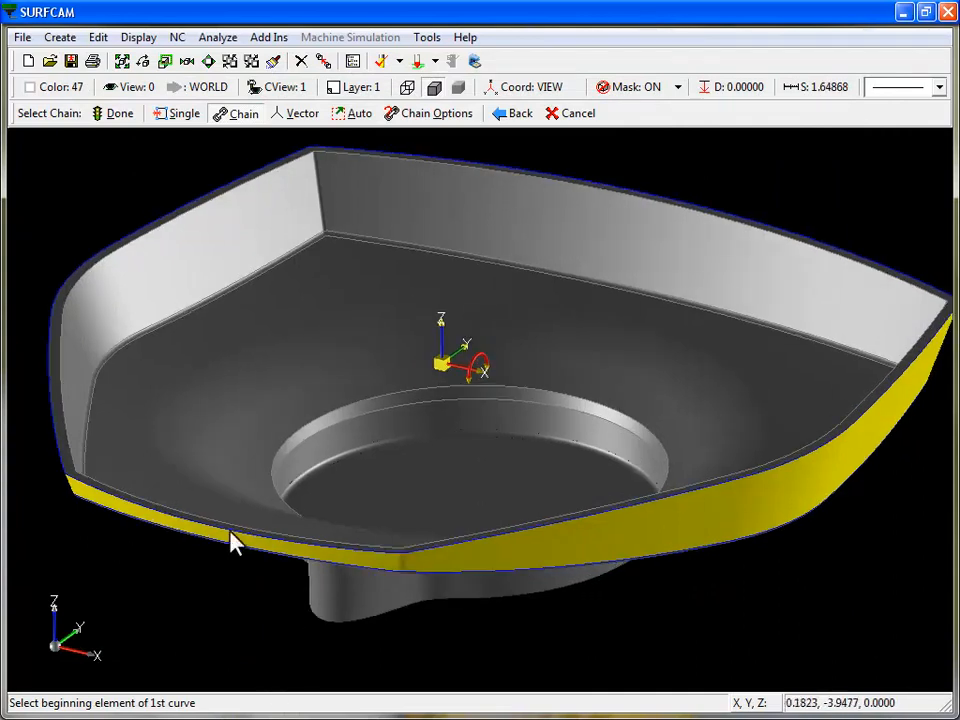
left_click(355, 568)
left_click(355, 568)
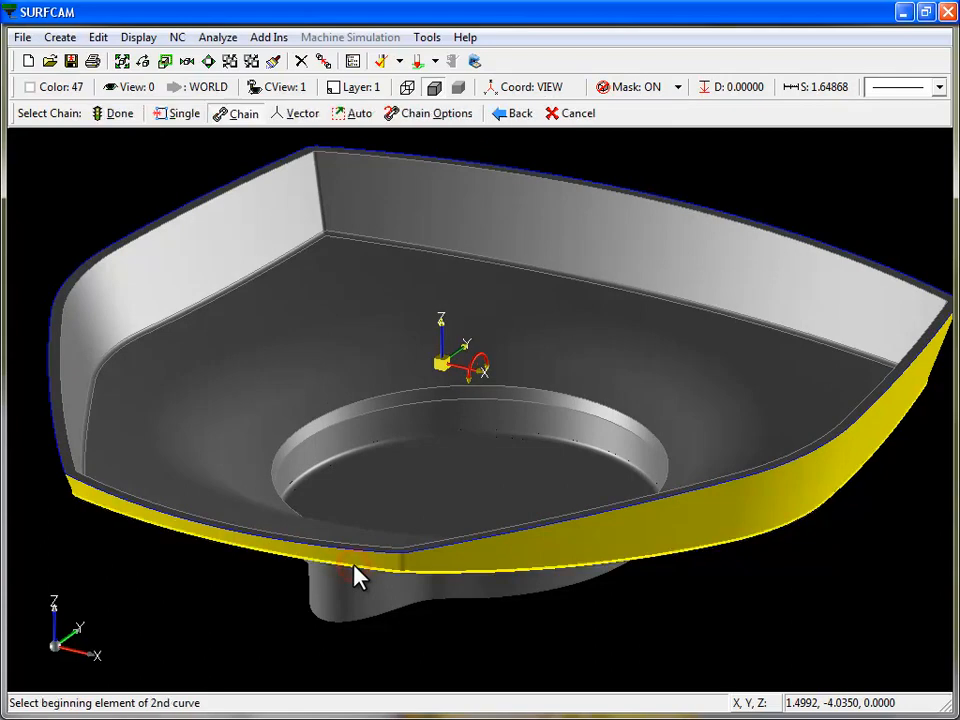
left_click(101, 497)
left_click(101, 497)
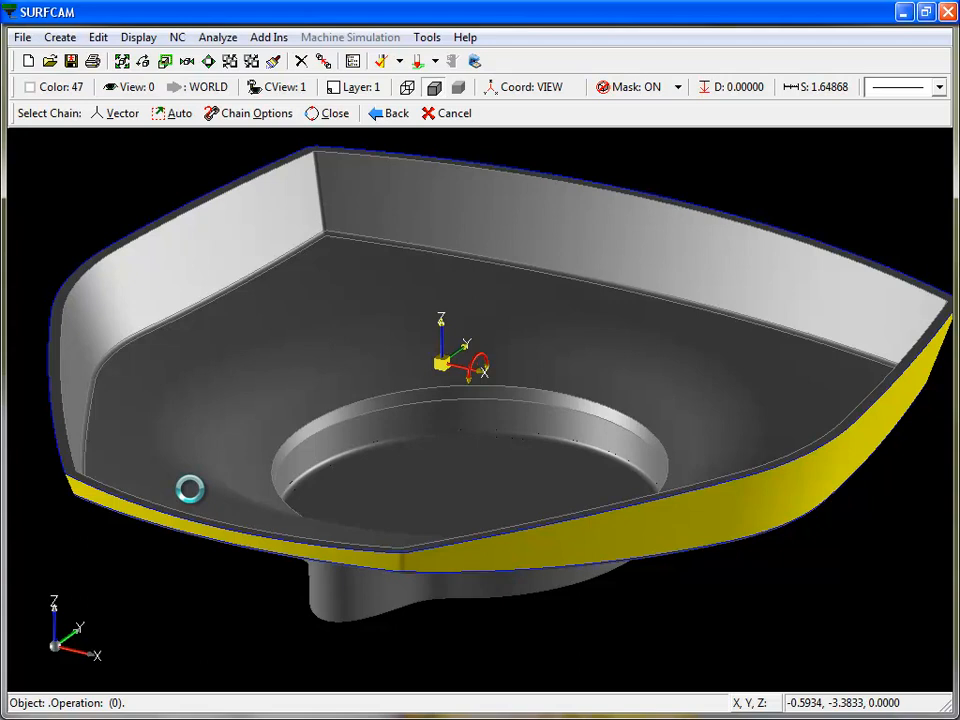
Step: Inspect the tray wall toolpath from the front and play its tool simulation with an adjusted playback speed, viewing it from an angle
scroll(186, 499, "down", 3)
mouse_move(186, 499)
middle_mouse_down()
mouse_move(203, 488)
mouse_move(197, 495)
middle_mouse_up()
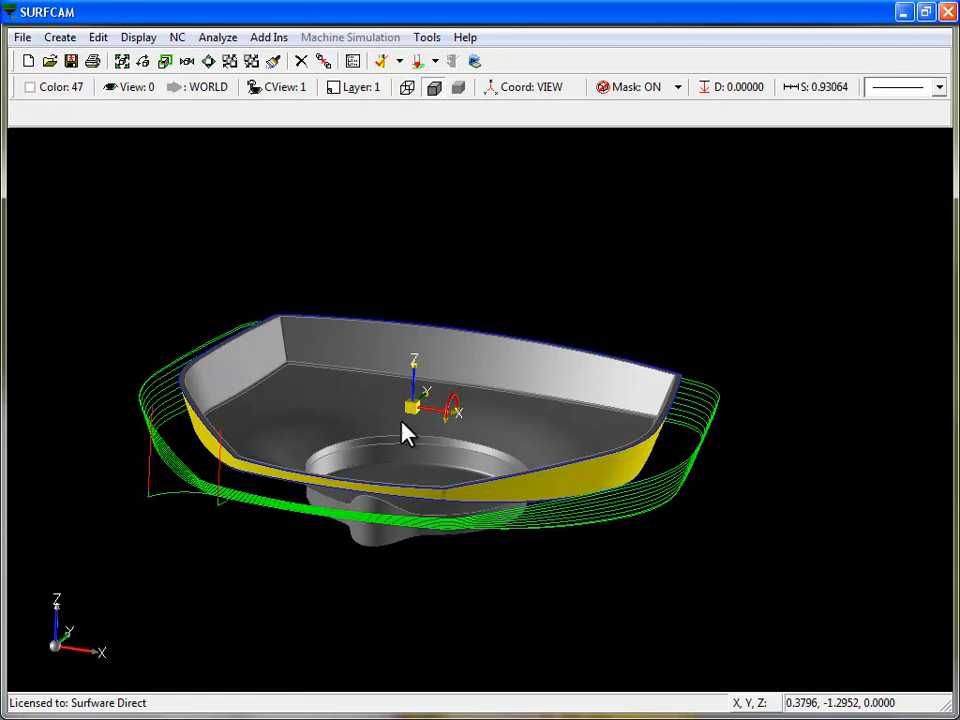
key("2")
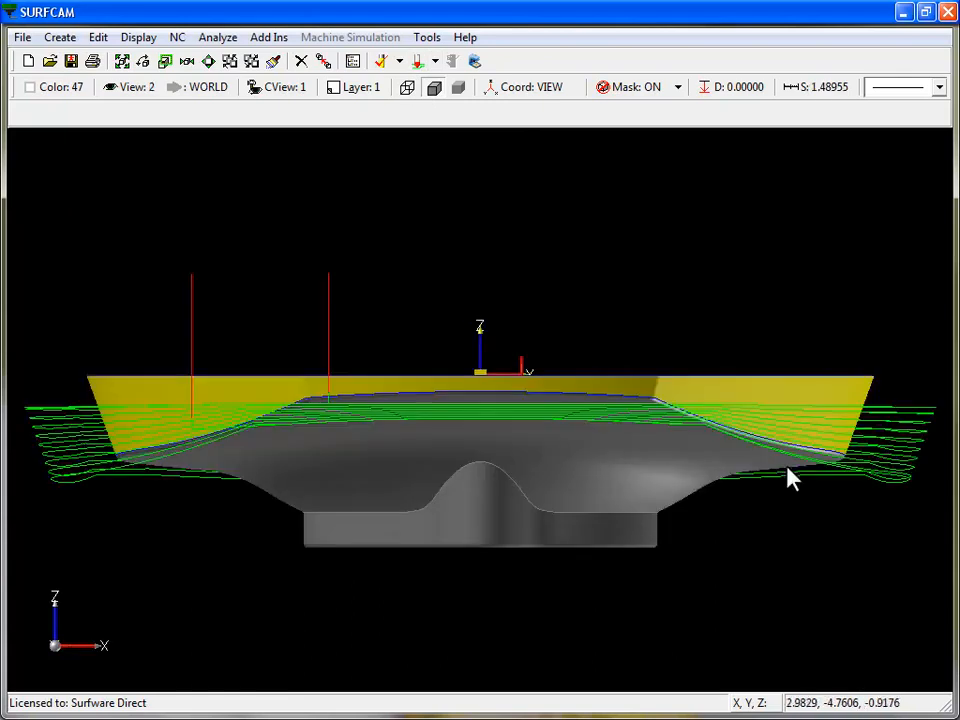
scroll(579, 315, "down", 3)
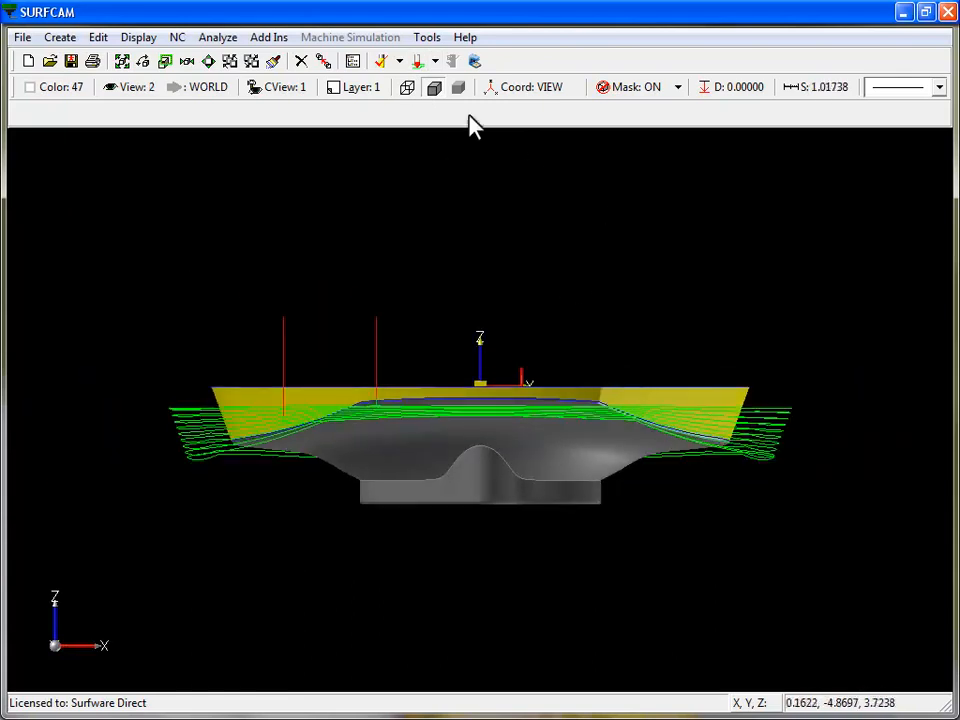
left_click(418, 61)
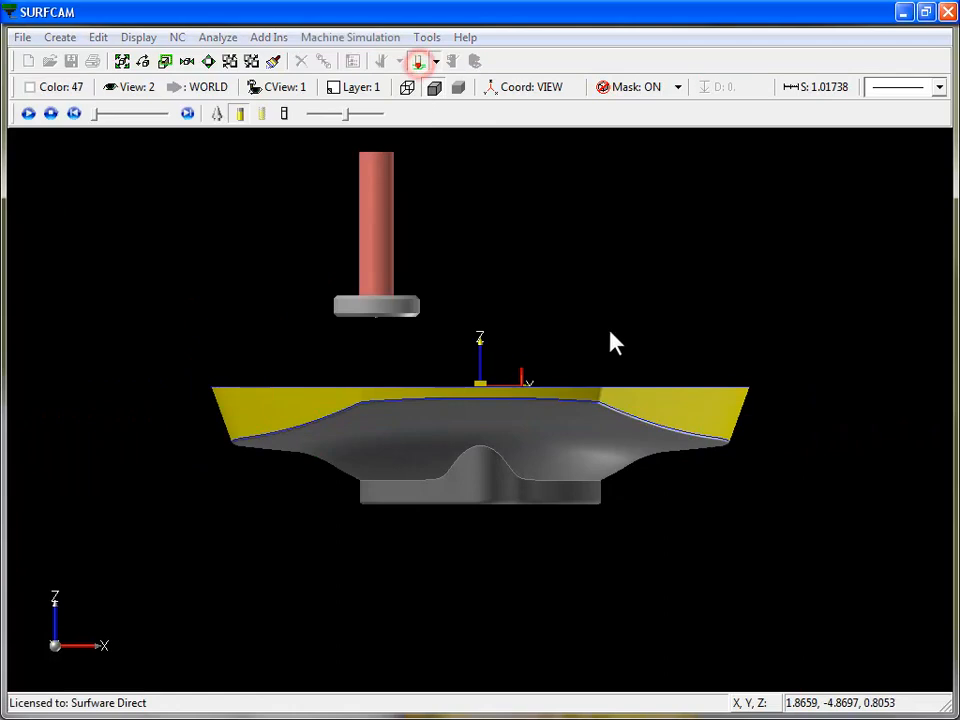
left_click(369, 116)
left_click(28, 113)
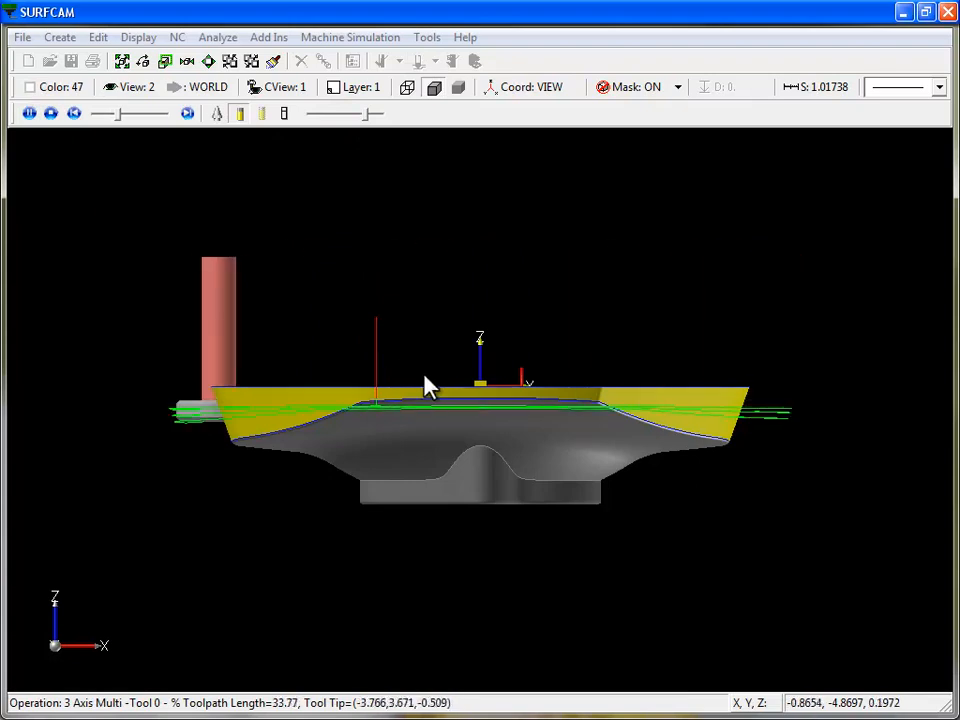
middle_click_drag(446, 402, 426, 414)
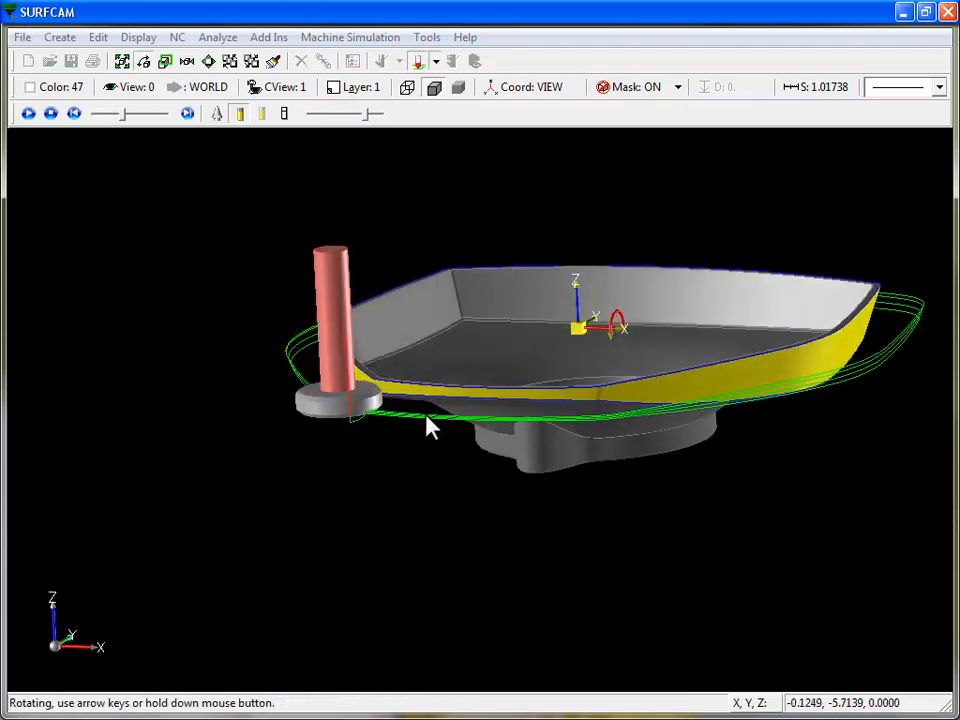
left_click(28, 113)
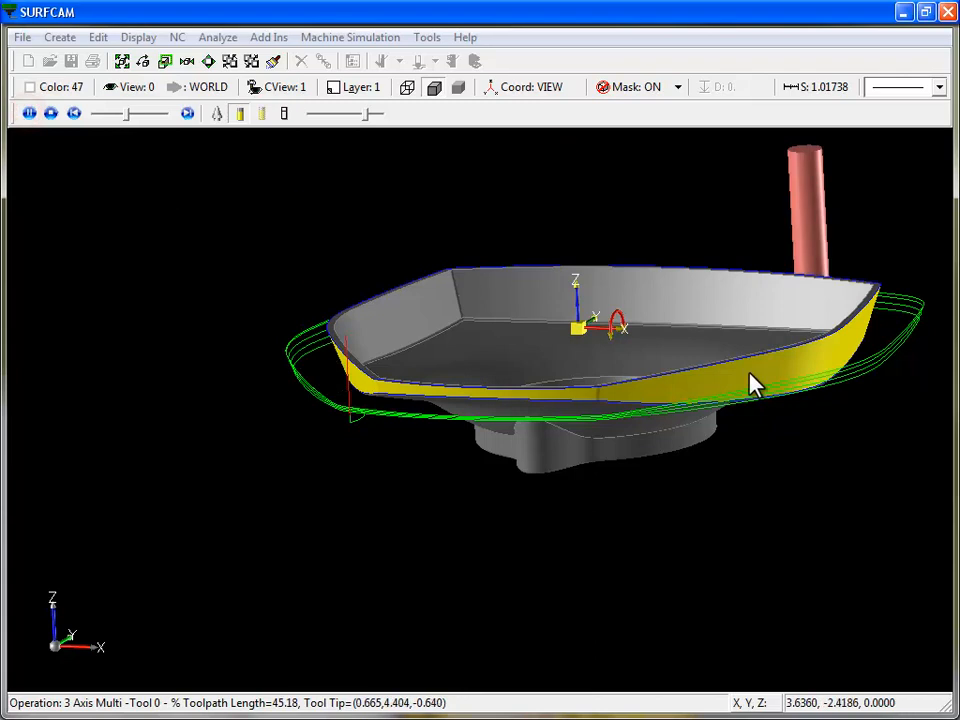
right_click(811, 404)
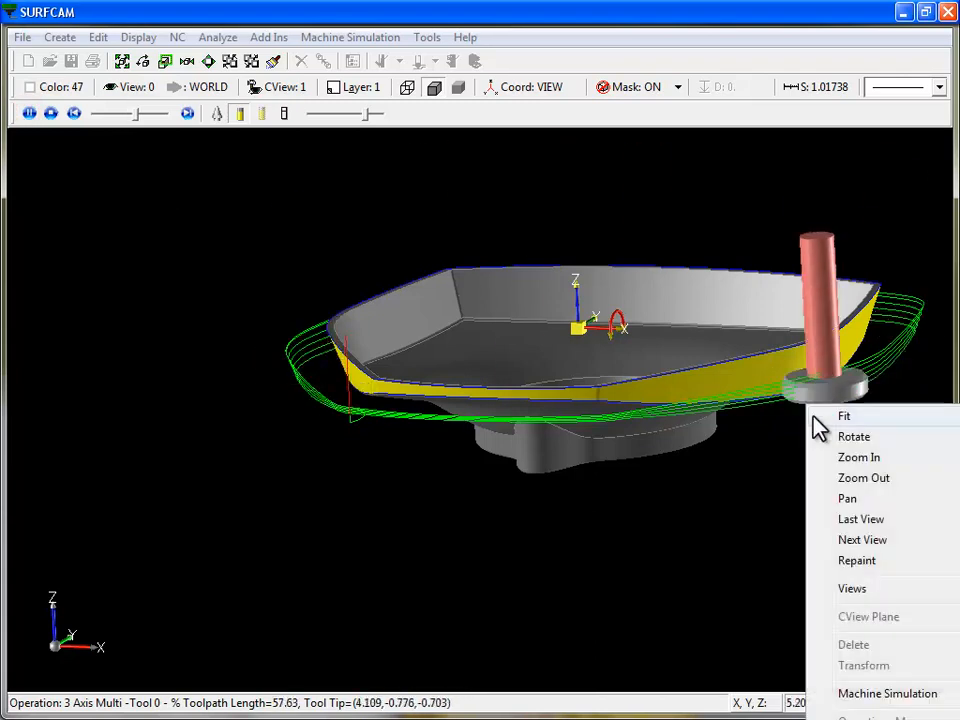
left_click(817, 415)
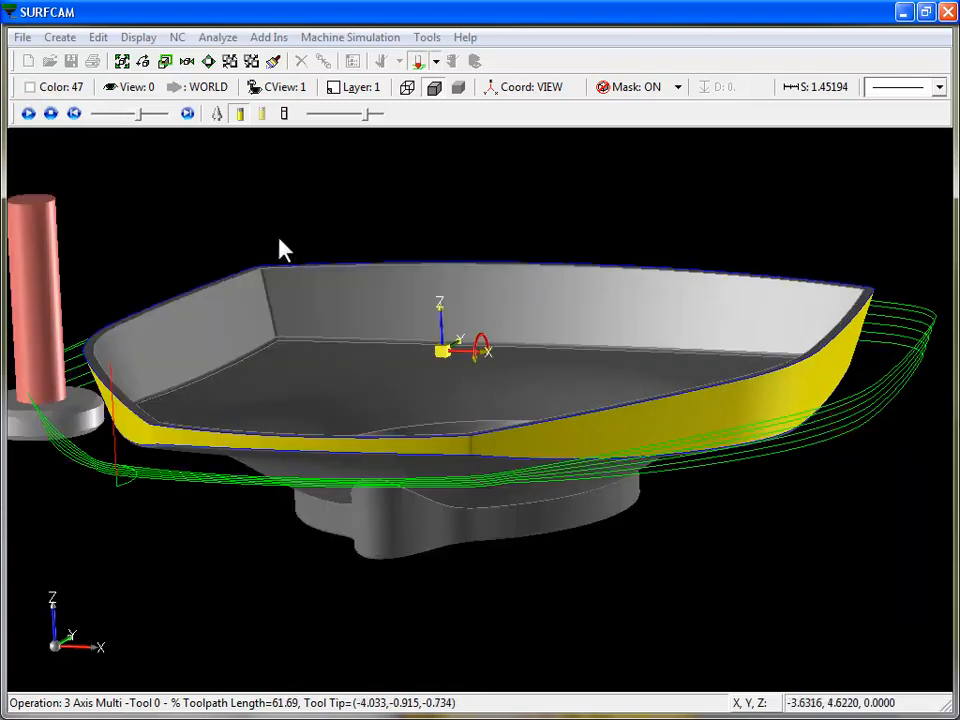